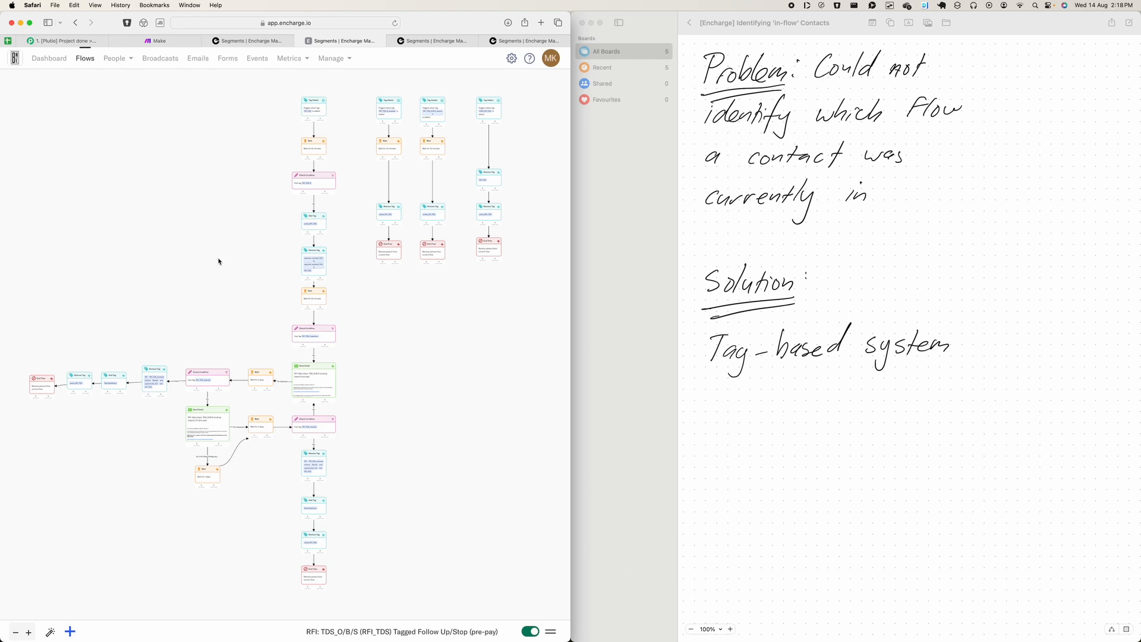
# - Examine the RFI_TDS follow-up flow, from its Tag Added triggers down through the wait, condition, email and tag steps to End Flow
pyautogui.scroll(5, 219, 261)
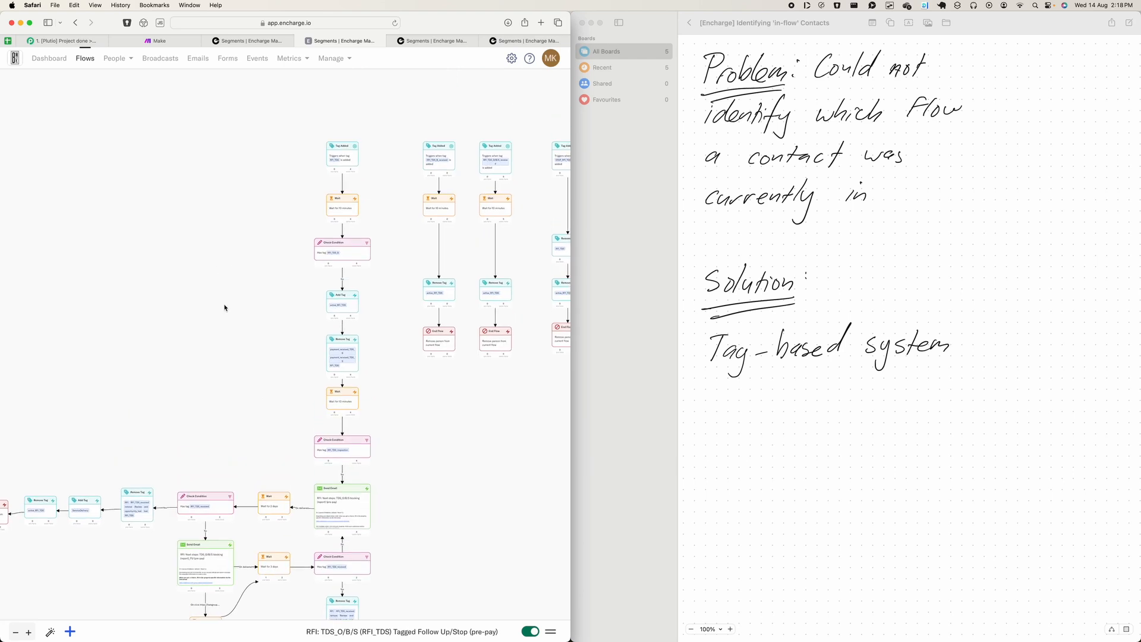
pyautogui.scroll(3, 224, 307)
pyautogui.moveTo(236, 282); pyautogui.dragTo(195, 361)
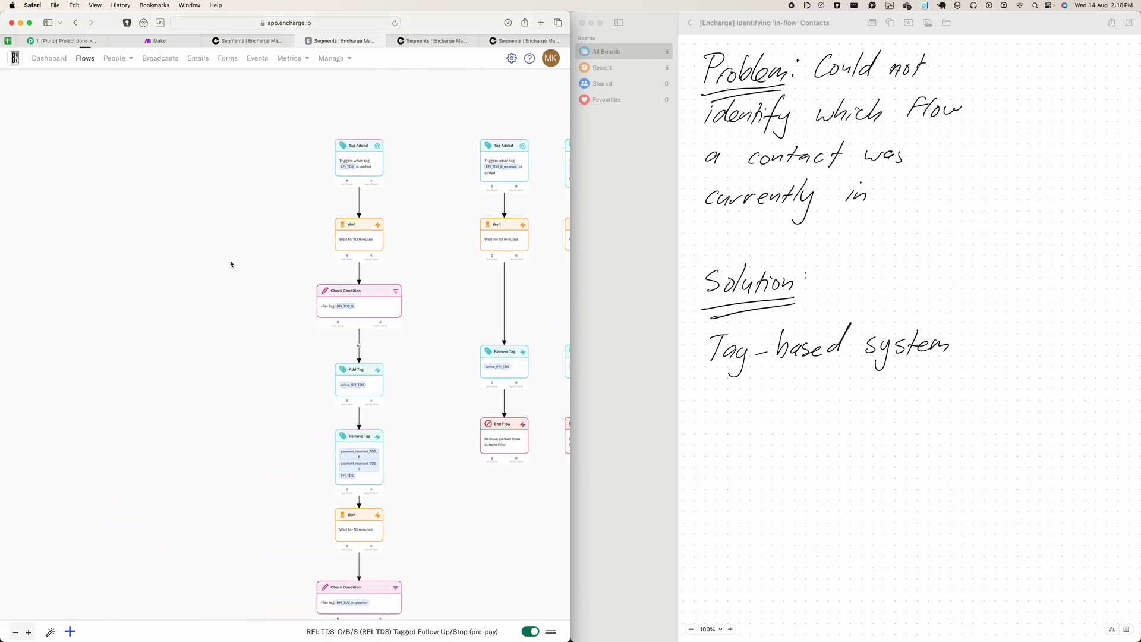
pyautogui.scroll(2, 230, 264)
pyautogui.moveTo(231, 260); pyautogui.dragTo(149, 250)
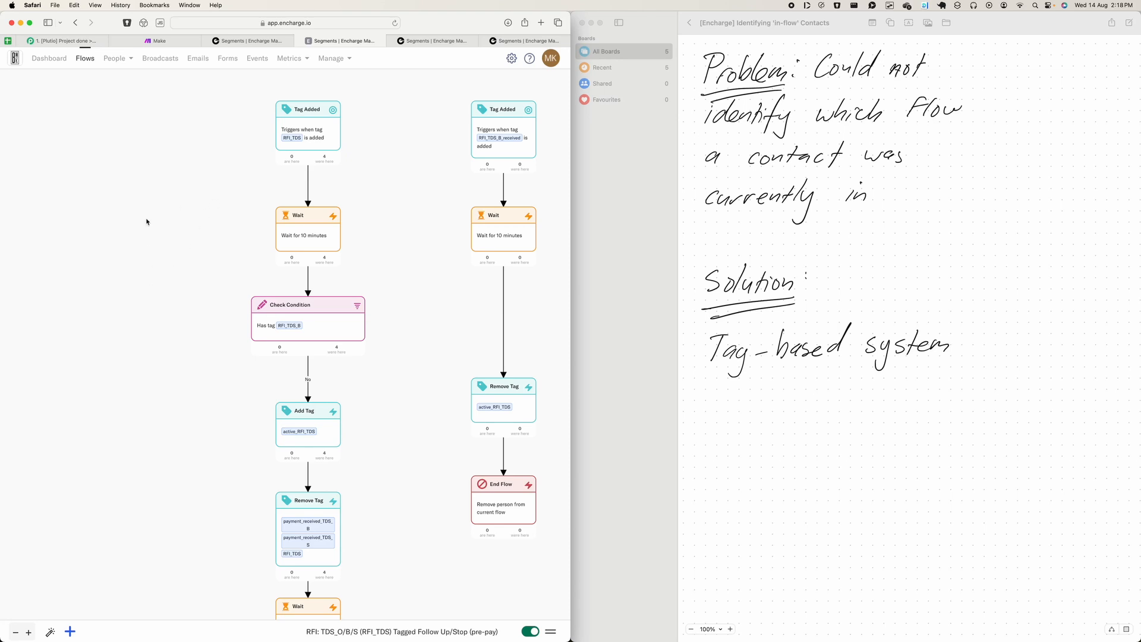
pyautogui.scroll(-3, 145, 223)
pyautogui.scroll(-5, 136, 232)
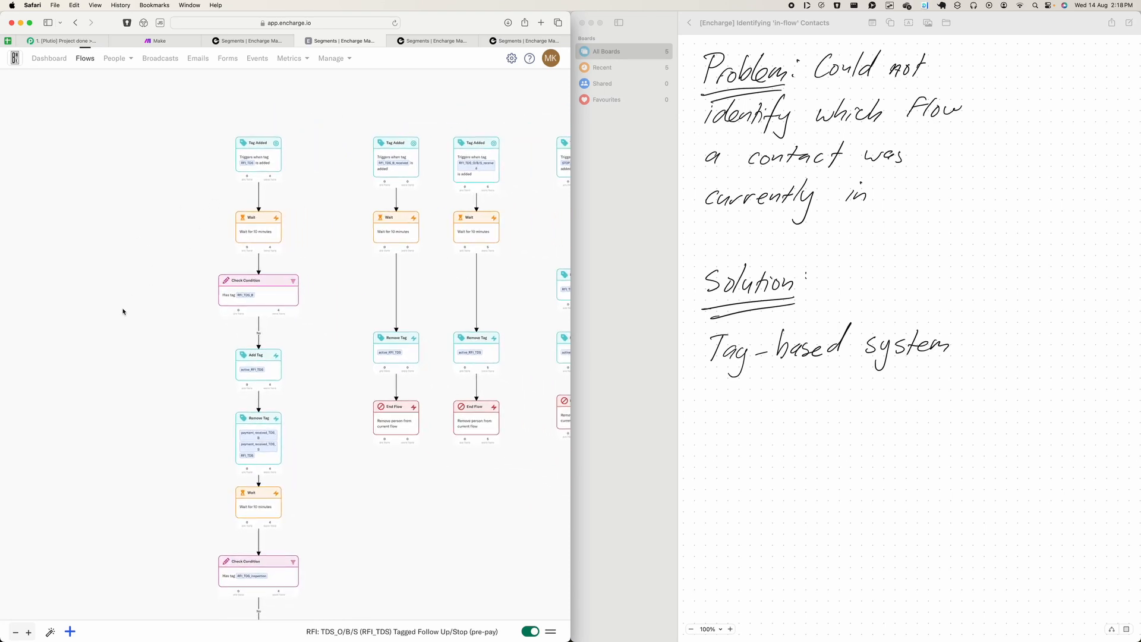
pyautogui.moveTo(113, 315); pyautogui.dragTo(163, 262)
pyautogui.scroll(-2, 144, 279)
pyautogui.scroll(-5, 143, 278)
pyautogui.hscroll(-3, 144, 278)
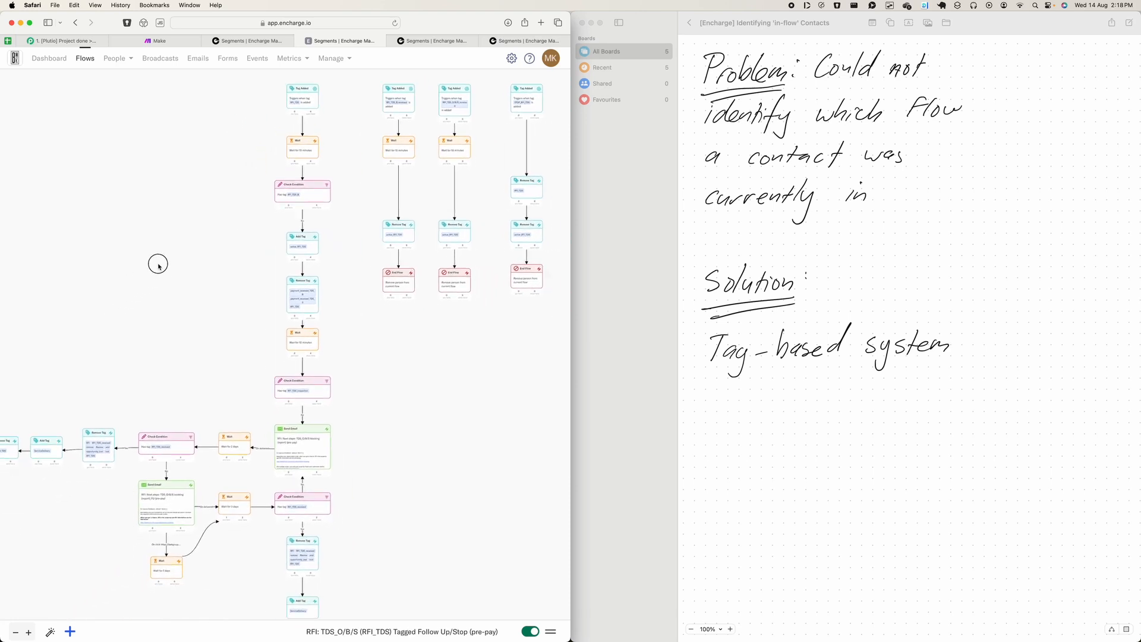
pyautogui.scroll(-3, 186, 196)
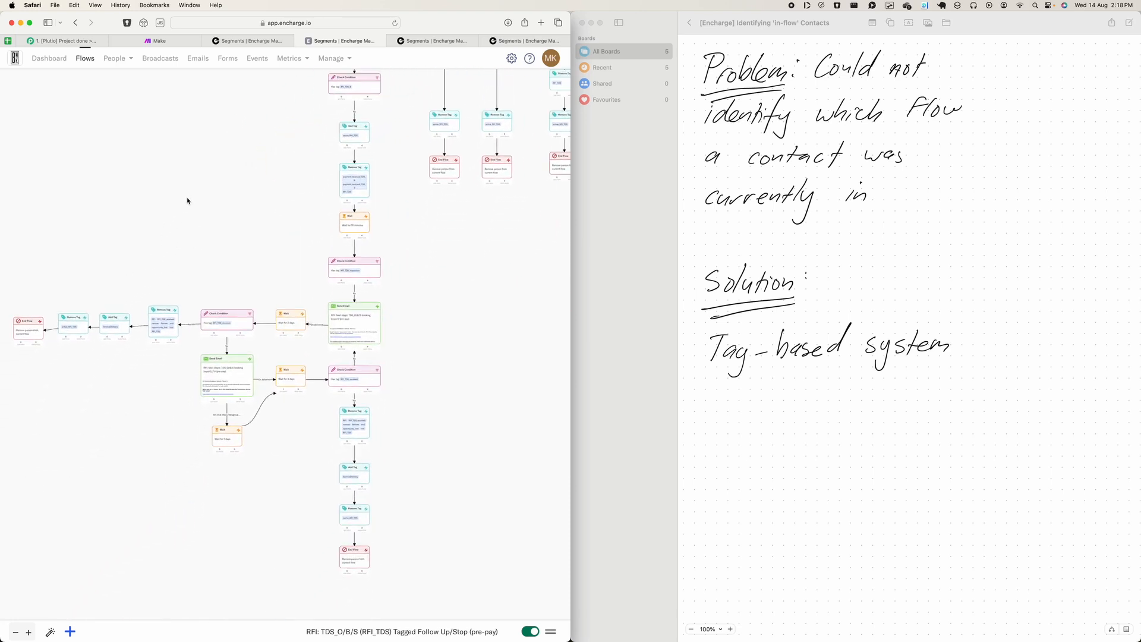
pyautogui.scroll(3, 201, 191)
pyautogui.moveTo(198, 245); pyautogui.dragTo(197, 260)
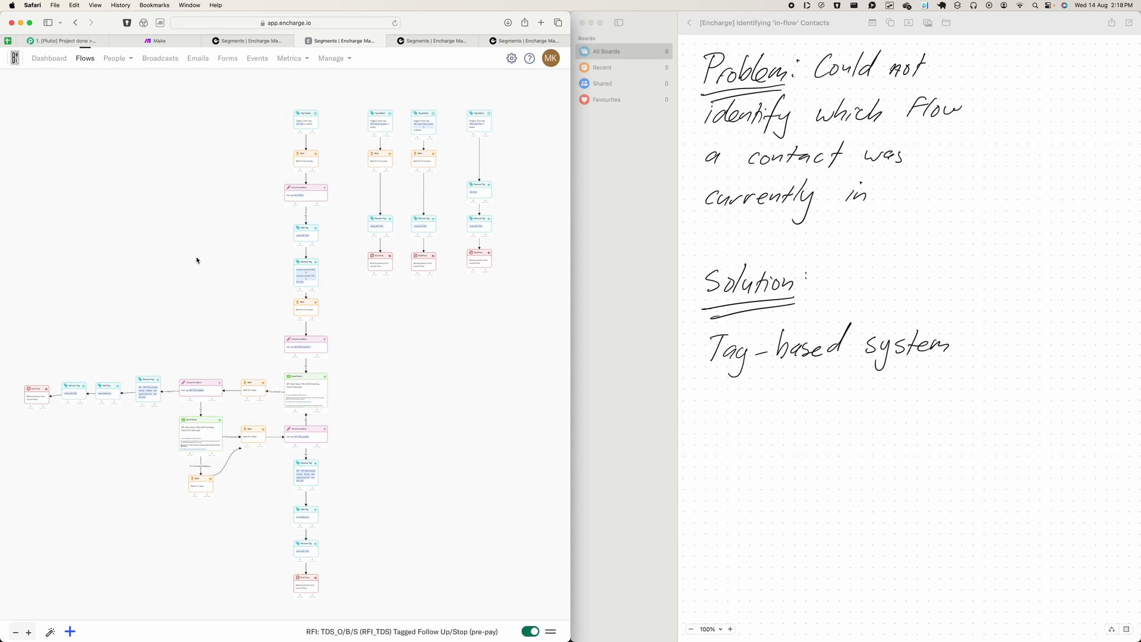
# - Highlight the RFI prefix in the flow's name and return to the overview of the whole flow
pyautogui.moveTo(317, 632); pyautogui.dragTo(303, 632)
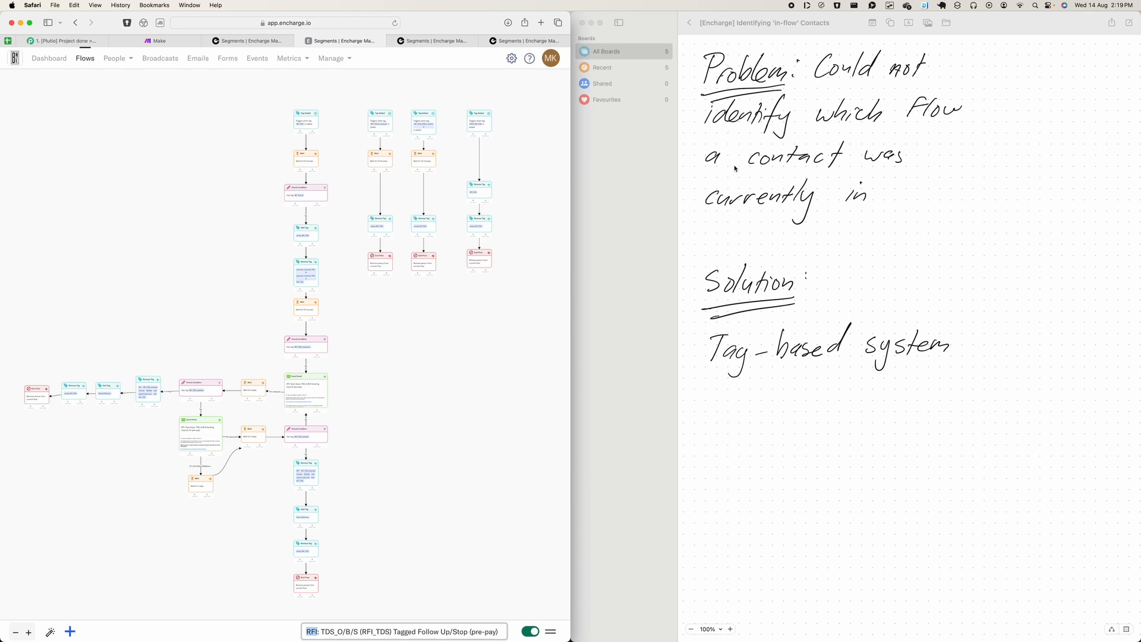
pyautogui.click(383, 580)
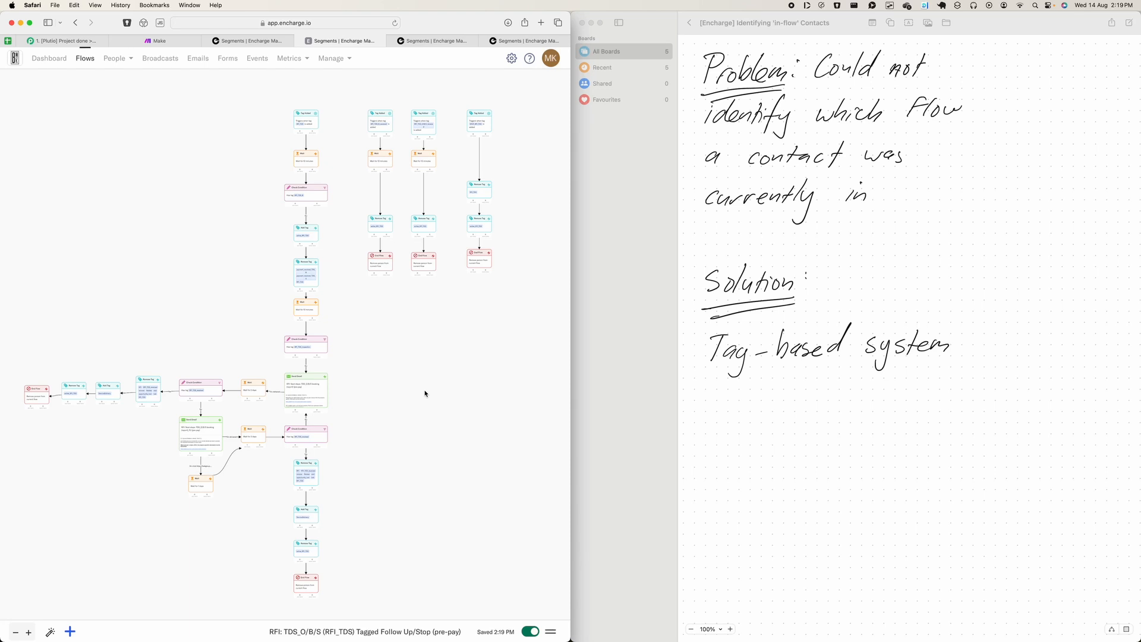
pyautogui.scroll(2, 426, 327)
pyautogui.scroll(-2, 435, 242)
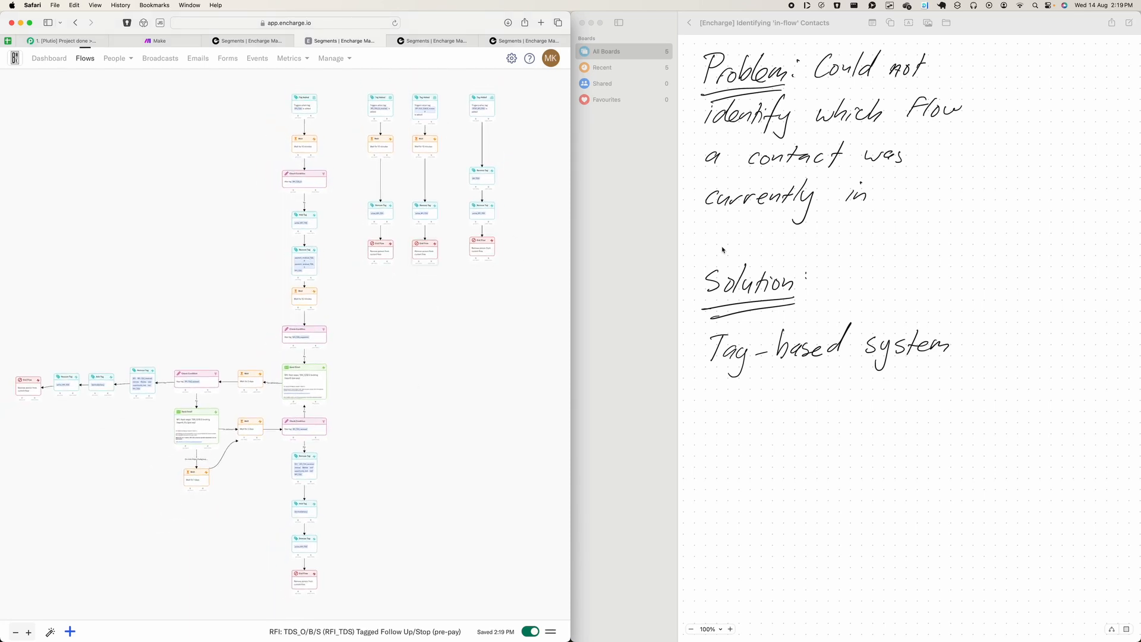
# - Review the open contact's activity timeline from the oldest entries up to today's, following the flow steps and tag changes
pyautogui.click(432, 40)
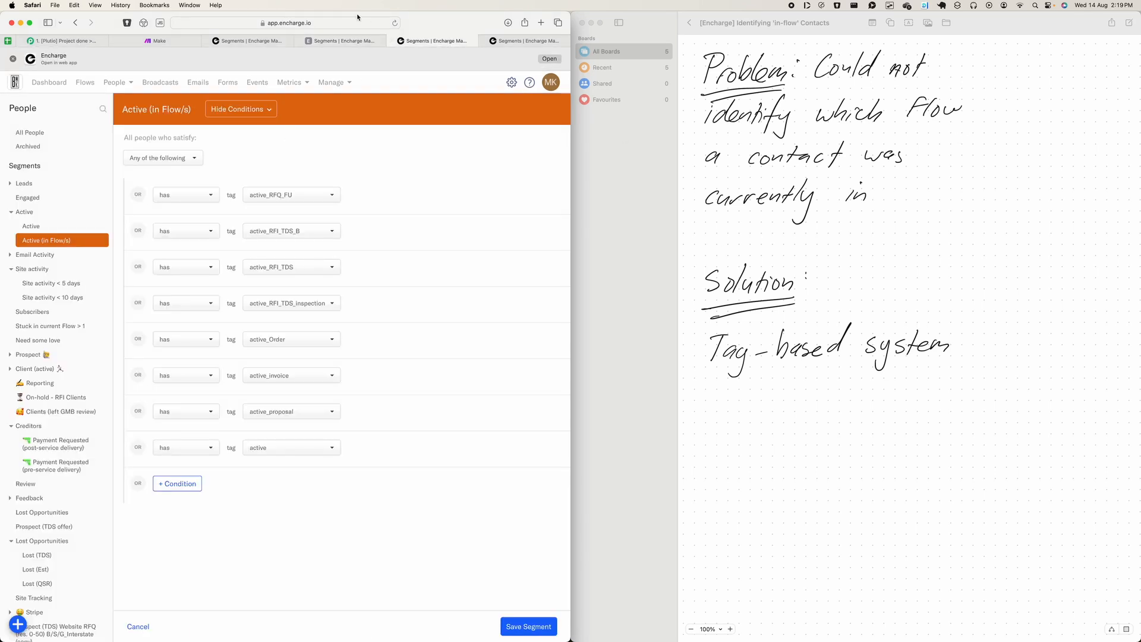
pyautogui.click(507, 41)
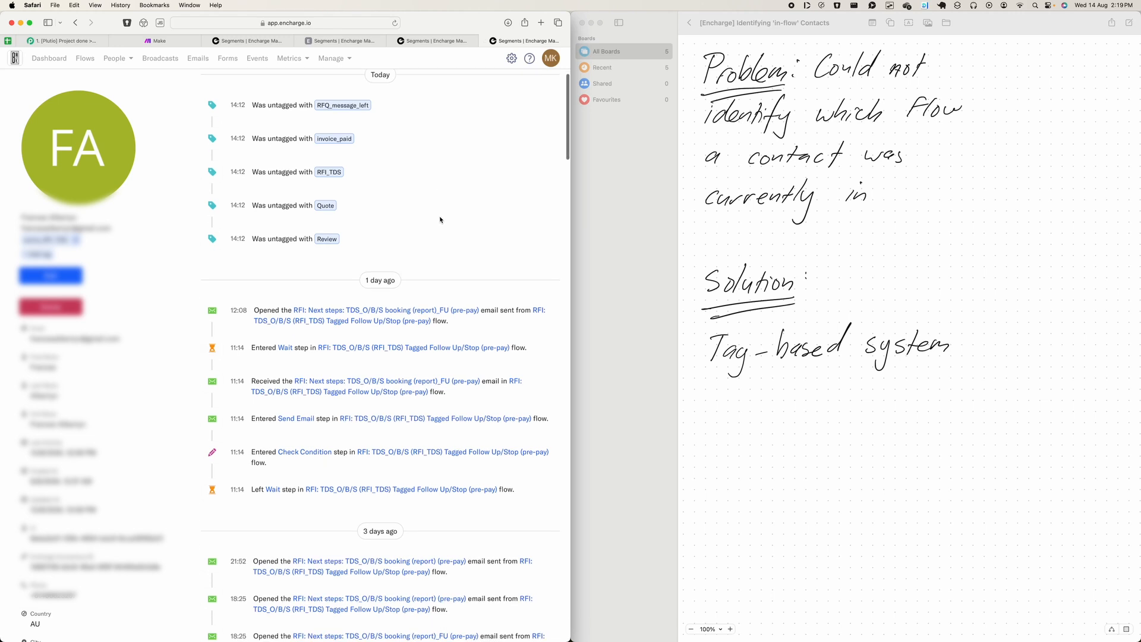
pyautogui.scroll(-20, 439, 219)
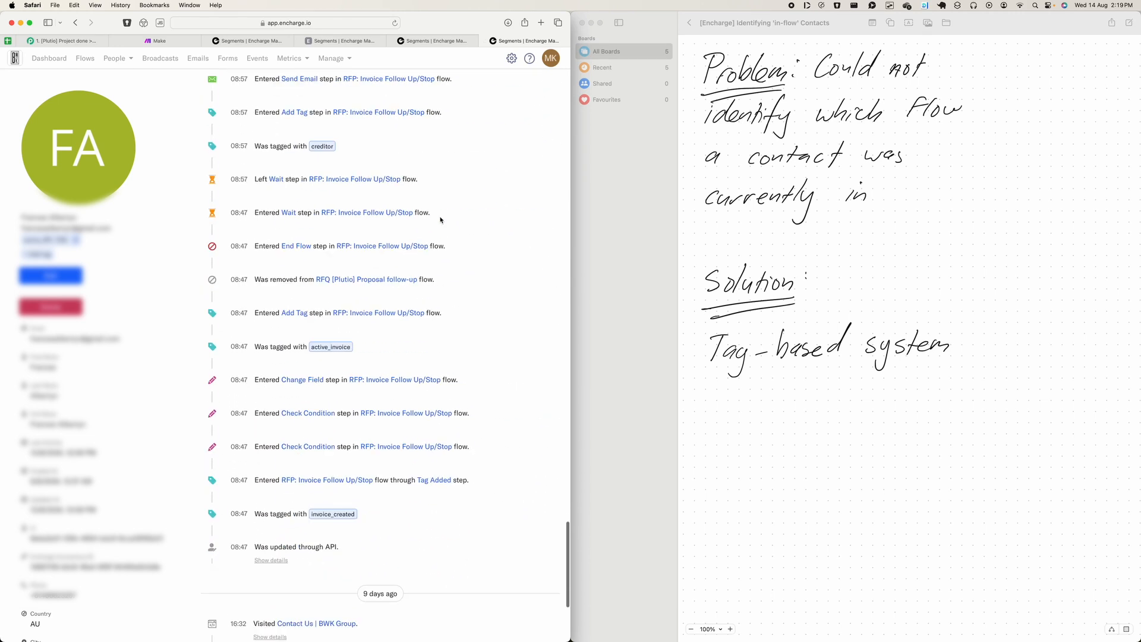
pyautogui.scroll(-5, 440, 220)
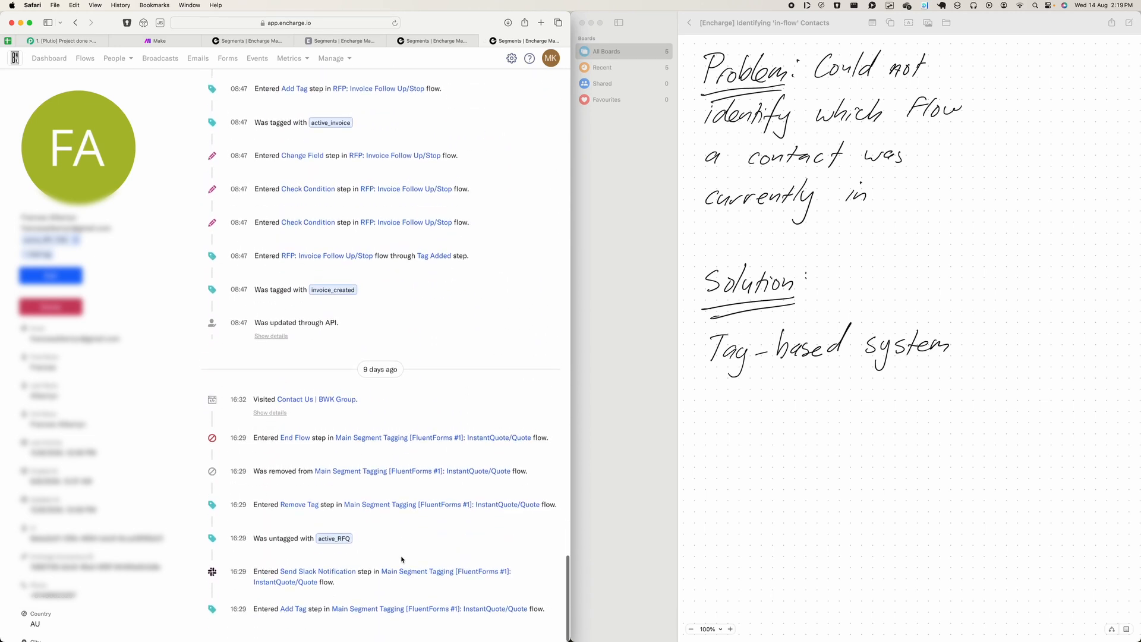
pyautogui.scroll(4, 401, 559)
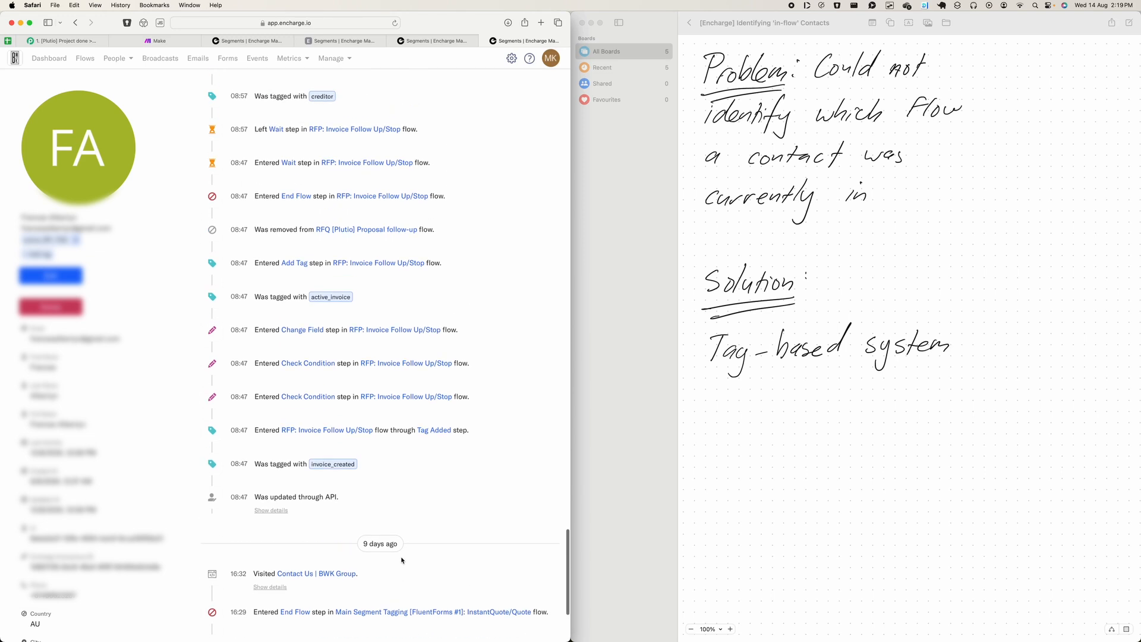
pyautogui.scroll(2, 402, 560)
pyautogui.scroll(8, 402, 560)
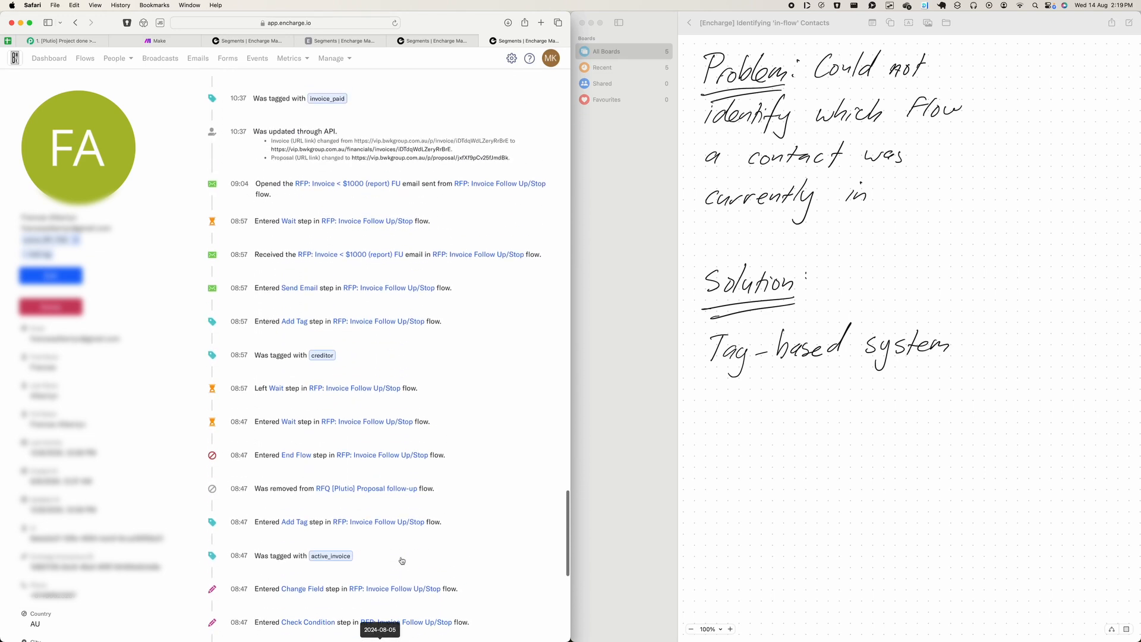
pyautogui.scroll(8, 402, 560)
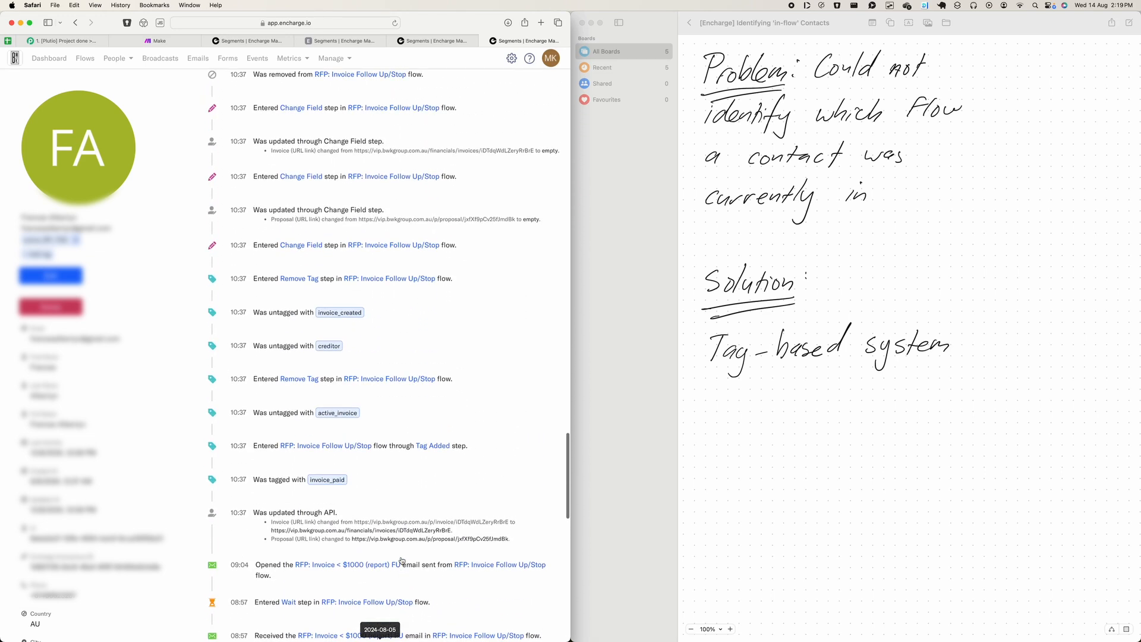
pyautogui.scroll(8, 402, 561)
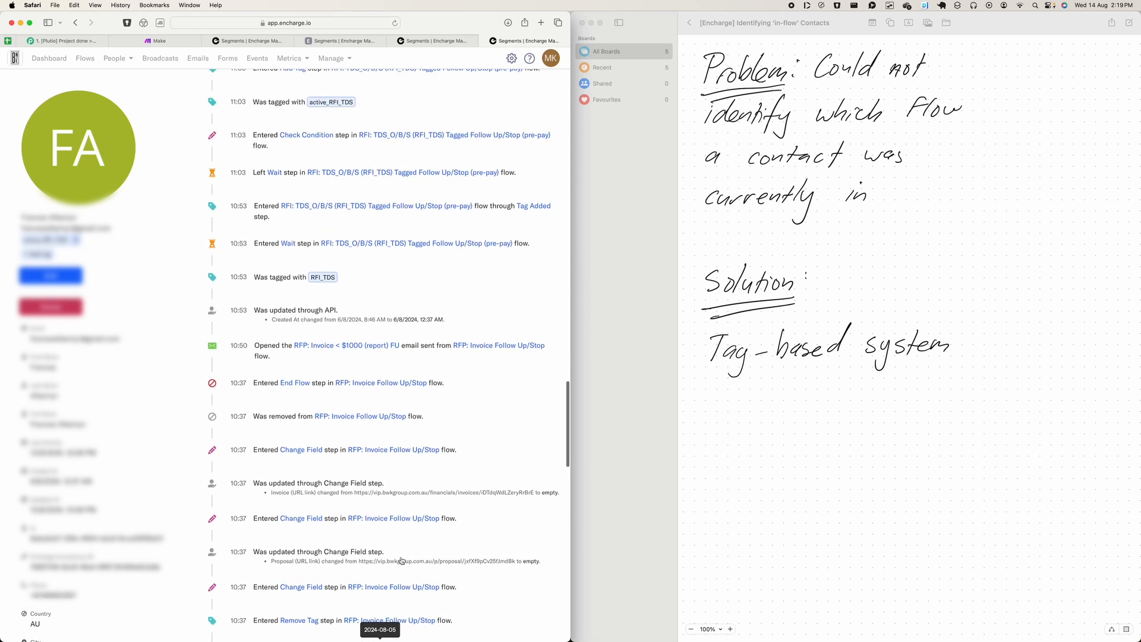
pyautogui.scroll(5, 402, 560)
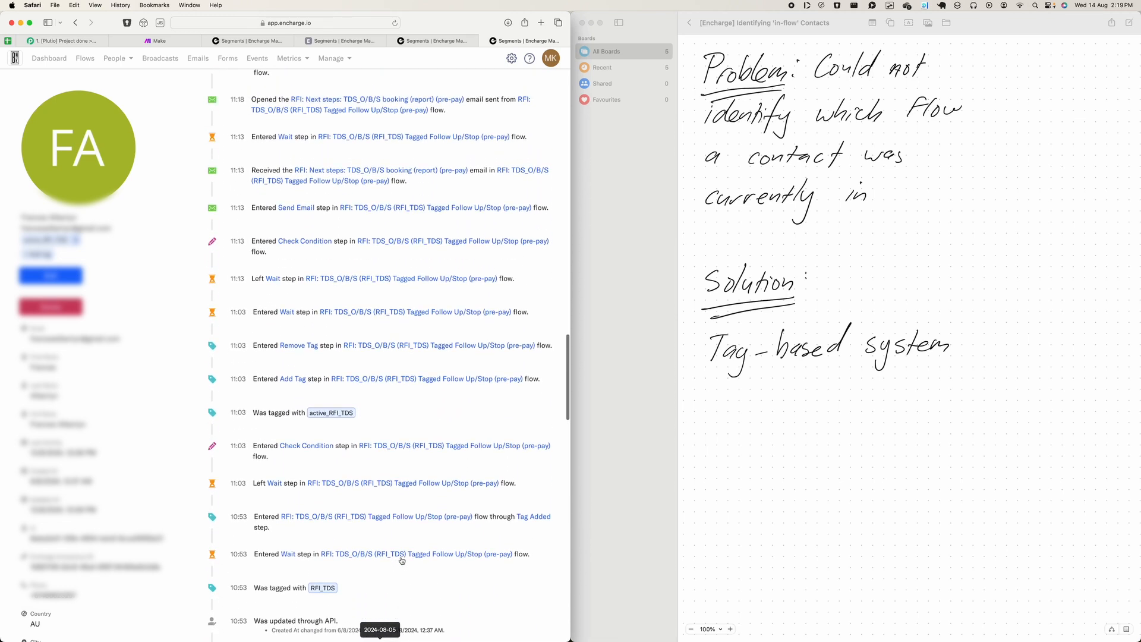
pyautogui.scroll(12, 402, 560)
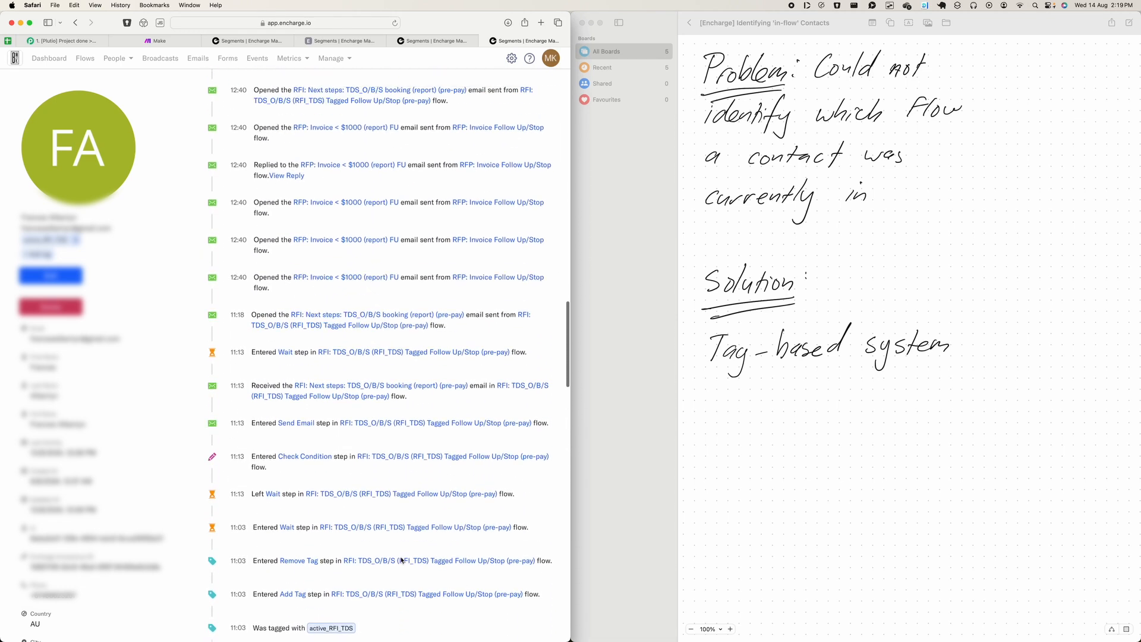
pyautogui.scroll(20, 402, 560)
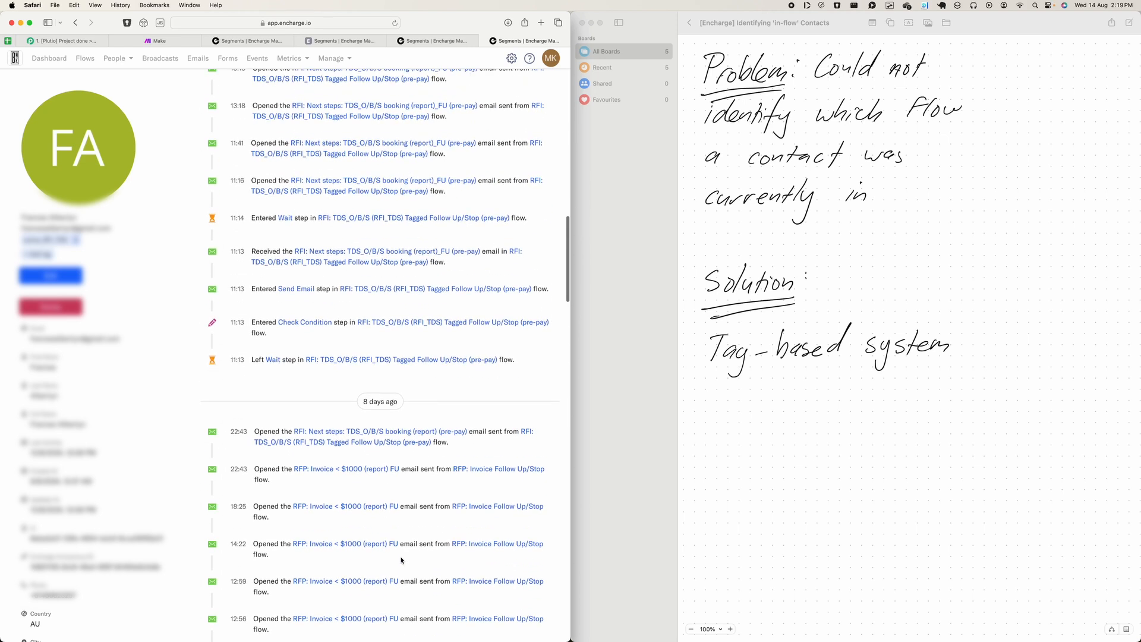
pyautogui.scroll(15, 402, 560)
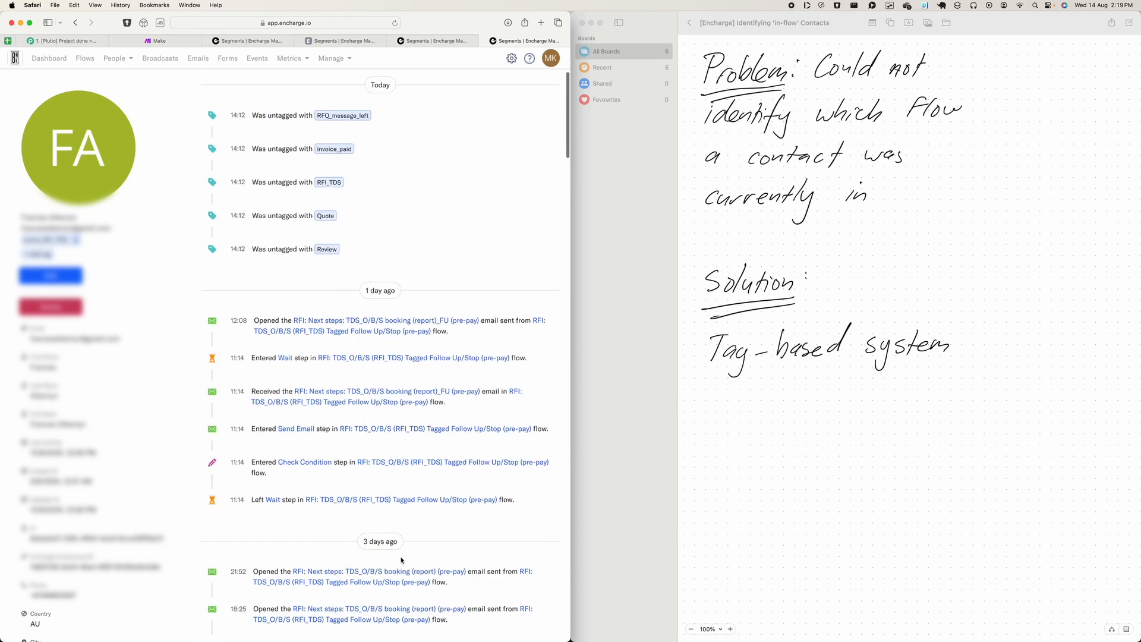
pyautogui.scroll(-1, 414, 335)
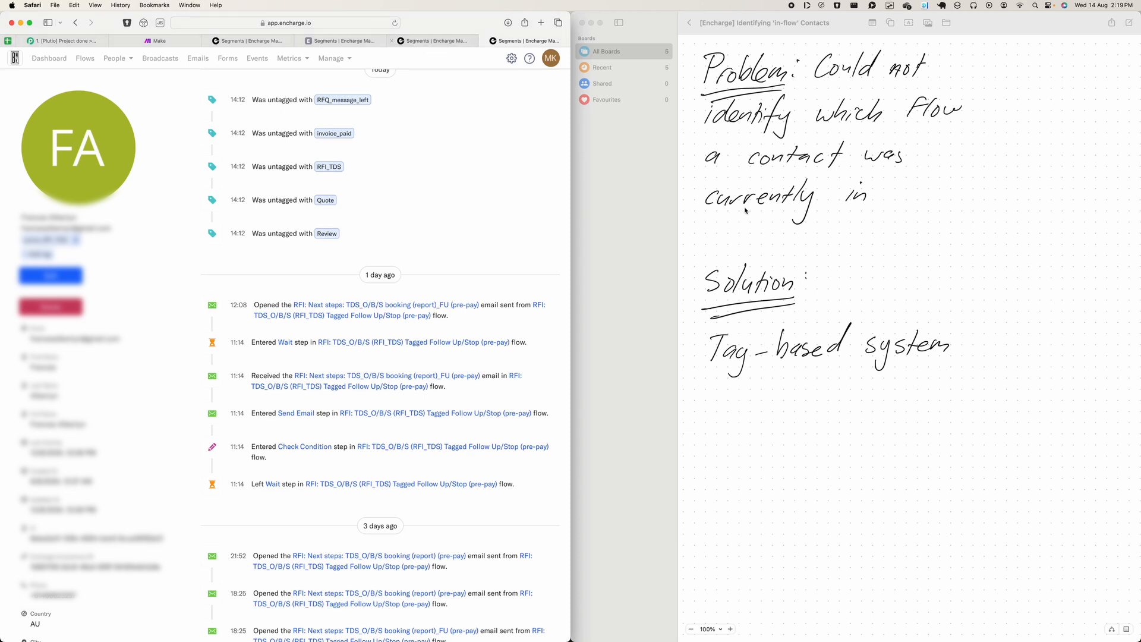
# - Bring up the tag conditions of the Active (in Flow/s) segment
pyautogui.click(893, 263)
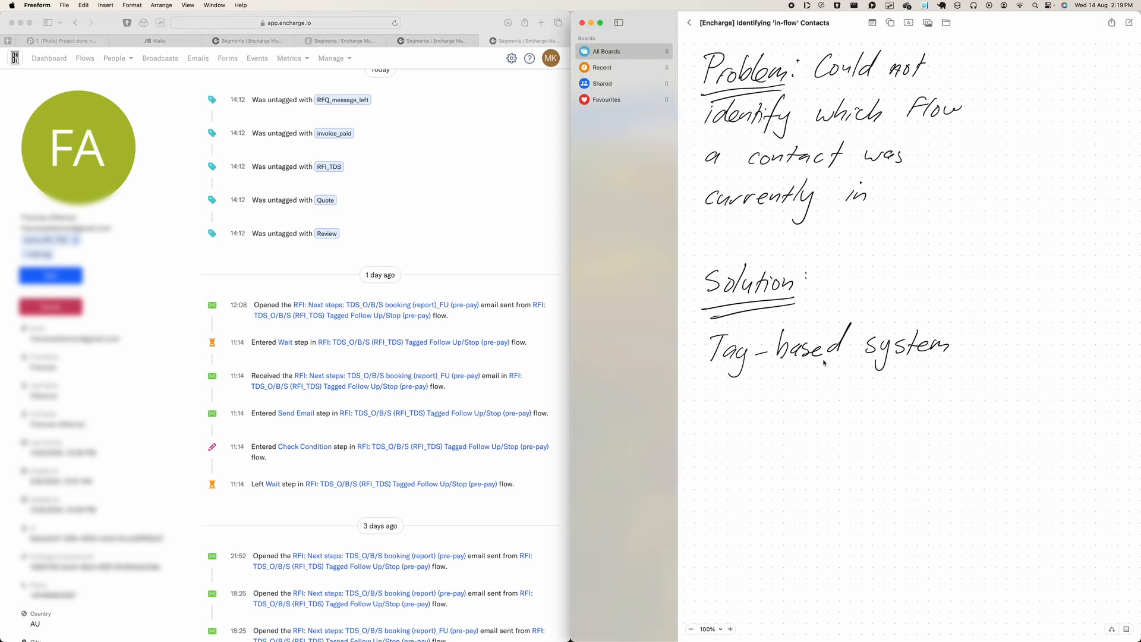
pyautogui.click(417, 42)
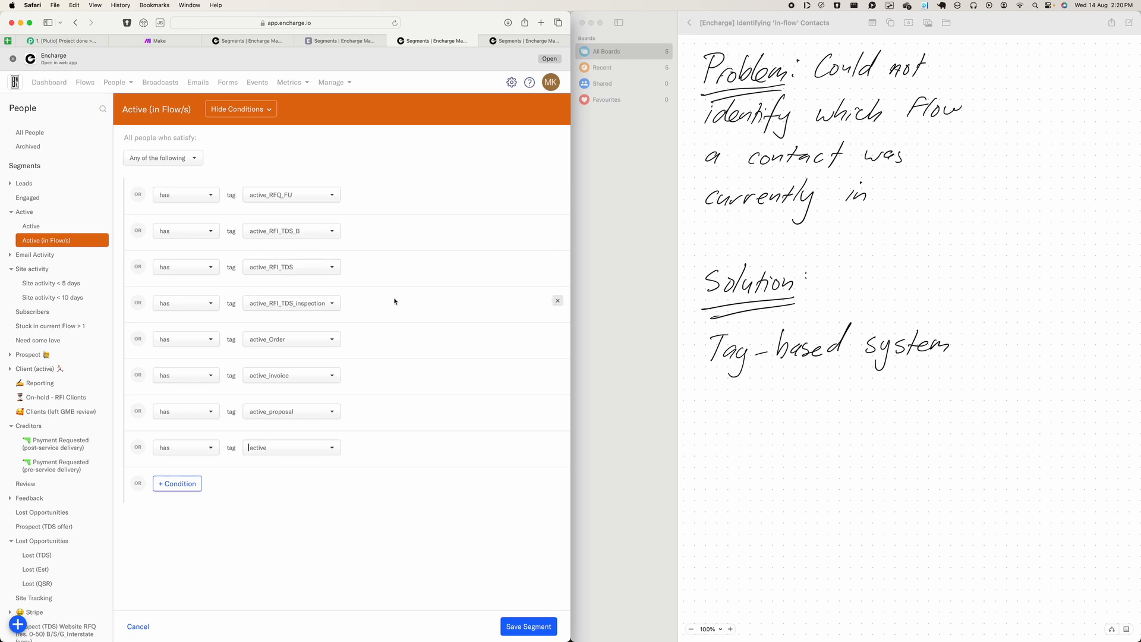
# - Handwrite "RFQ Request for Quotation" on the Freeform board, in the empty area below "Tag-based system"
pyautogui.scroll(-10, 954, 450)
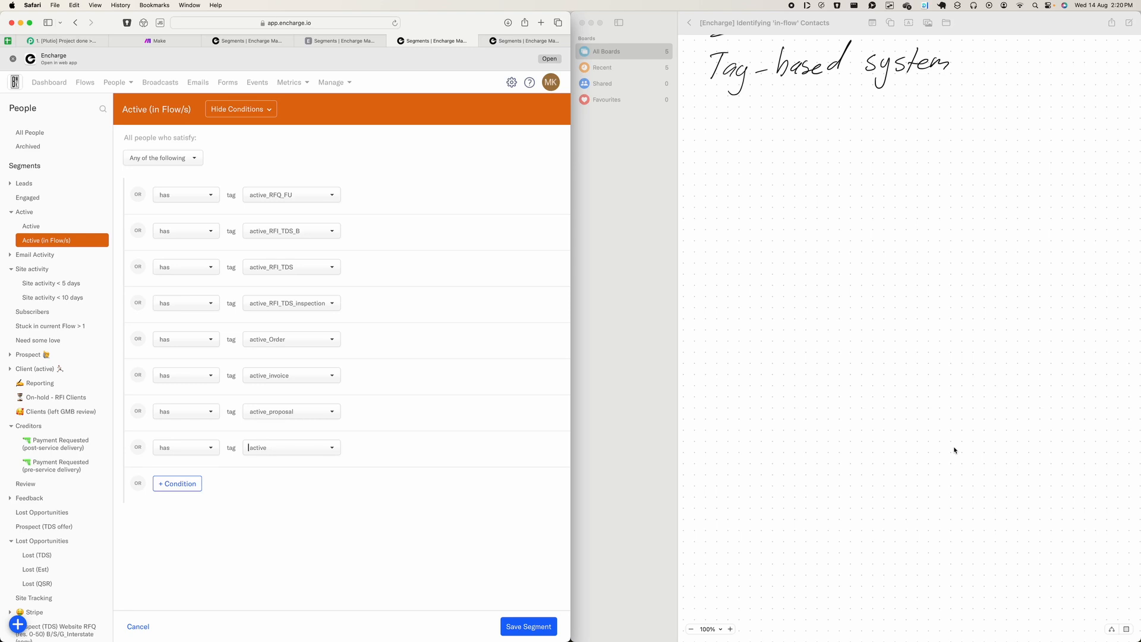
pyautogui.moveTo(722, 136)
pyautogui.mouseDown()
pyautogui.moveTo(743, 160)
pyautogui.moveTo(753, 146)
pyautogui.moveTo(791, 160)
pyautogui.moveTo(937, 150)
pyautogui.mouseUp()
pyautogui.moveTo(938, 154); pyautogui.dragTo(987, 149)
pyautogui.moveTo(980, 144); pyautogui.dragTo(1023, 152)
pyautogui.click(1033, 145)
pyautogui.moveTo(1014, 143); pyautogui.dragTo(1076, 153)
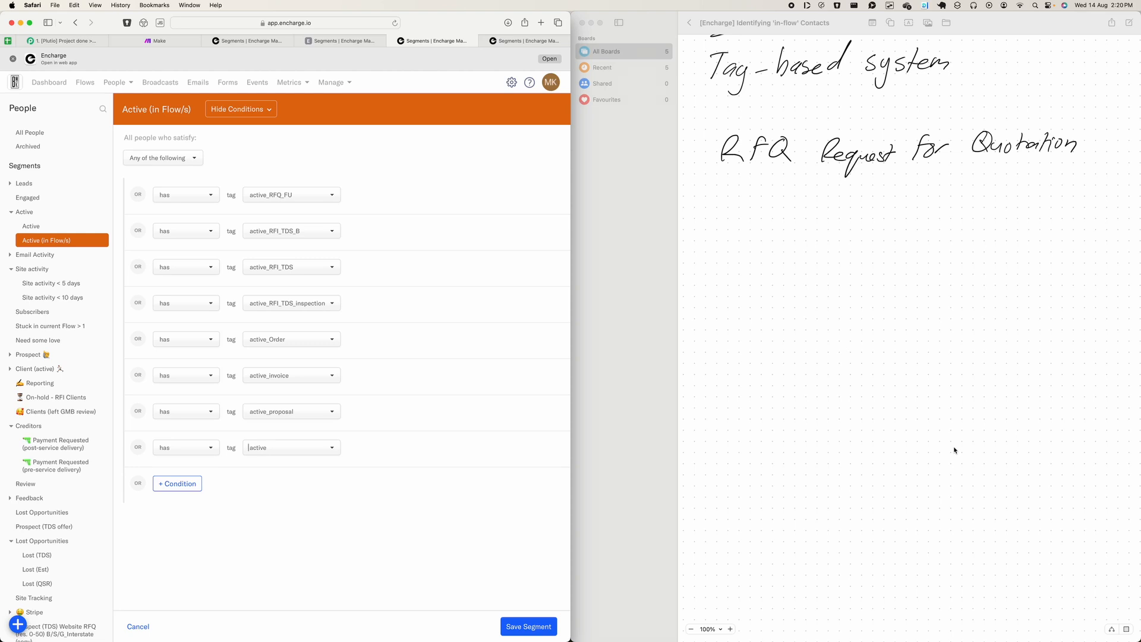
# - Handwrite "RFI Request for Information" on the line below the RFQ note
pyautogui.moveTo(718, 218); pyautogui.dragTo(739, 221)
pyautogui.moveTo(762, 199)
pyautogui.mouseDown()
pyautogui.moveTo(750, 225)
pyautogui.moveTo(762, 209)
pyautogui.mouseUp()
pyautogui.moveTo(772, 204)
pyautogui.mouseDown()
pyautogui.moveTo(769, 226)
pyautogui.moveTo(866, 215)
pyautogui.moveTo(852, 247)
pyautogui.mouseUp()
pyautogui.moveTo(873, 215)
pyautogui.mouseDown()
pyautogui.moveTo(892, 225)
pyautogui.moveTo(905, 212)
pyautogui.mouseUp()
pyautogui.moveTo(909, 203)
pyautogui.mouseDown()
pyautogui.moveTo(915, 229)
pyautogui.moveTo(923, 211)
pyautogui.moveTo(946, 222)
pyautogui.mouseUp()
pyautogui.moveTo(949, 209); pyautogui.dragTo(1026, 213)
pyautogui.moveTo(1032, 212)
pyautogui.mouseDown()
pyautogui.moveTo(1046, 203)
pyautogui.moveTo(1049, 222)
pyautogui.mouseUp()
pyautogui.moveTo(1055, 205); pyautogui.dragTo(1082, 200)
pyautogui.moveTo(1080, 210)
pyautogui.mouseDown()
pyautogui.moveTo(1090, 200)
pyautogui.moveTo(1118, 212)
pyautogui.mouseUp()
pyautogui.moveTo(1121, 205); pyautogui.dragTo(1140, 202)
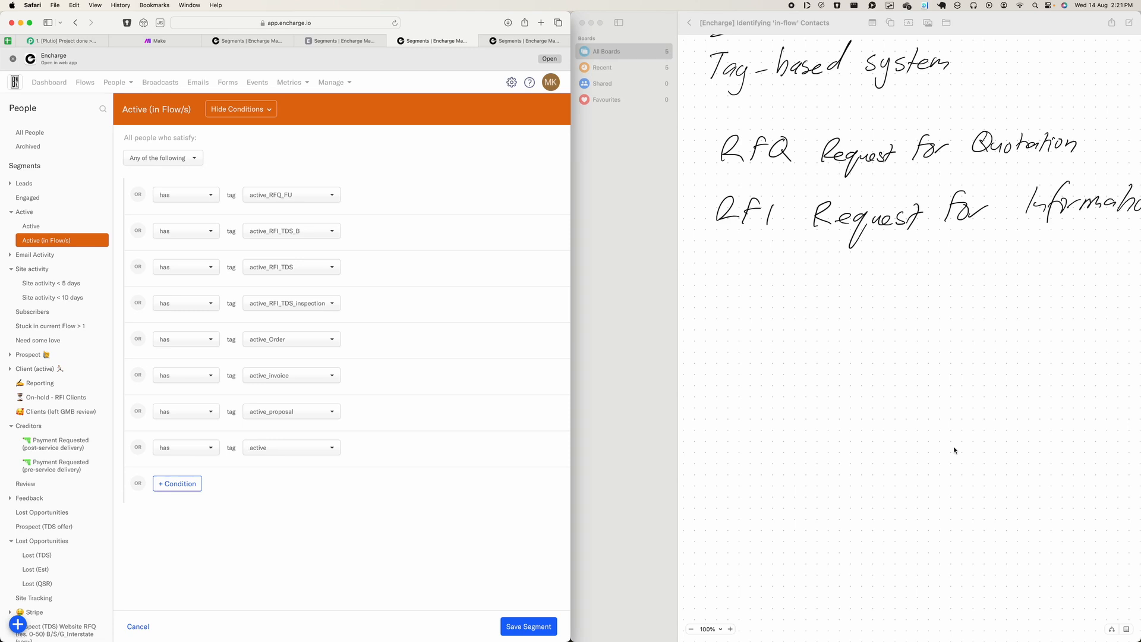
# - Handwrite "Order" and "Invoice" as two further entries below the RFI note
pyautogui.moveTo(732, 264); pyautogui.dragTo(750, 278)
pyautogui.moveTo(766, 280)
pyautogui.mouseDown()
pyautogui.moveTo(775, 260)
pyautogui.moveTo(782, 280)
pyautogui.mouseUp()
pyautogui.moveTo(779, 290); pyautogui.dragTo(801, 277)
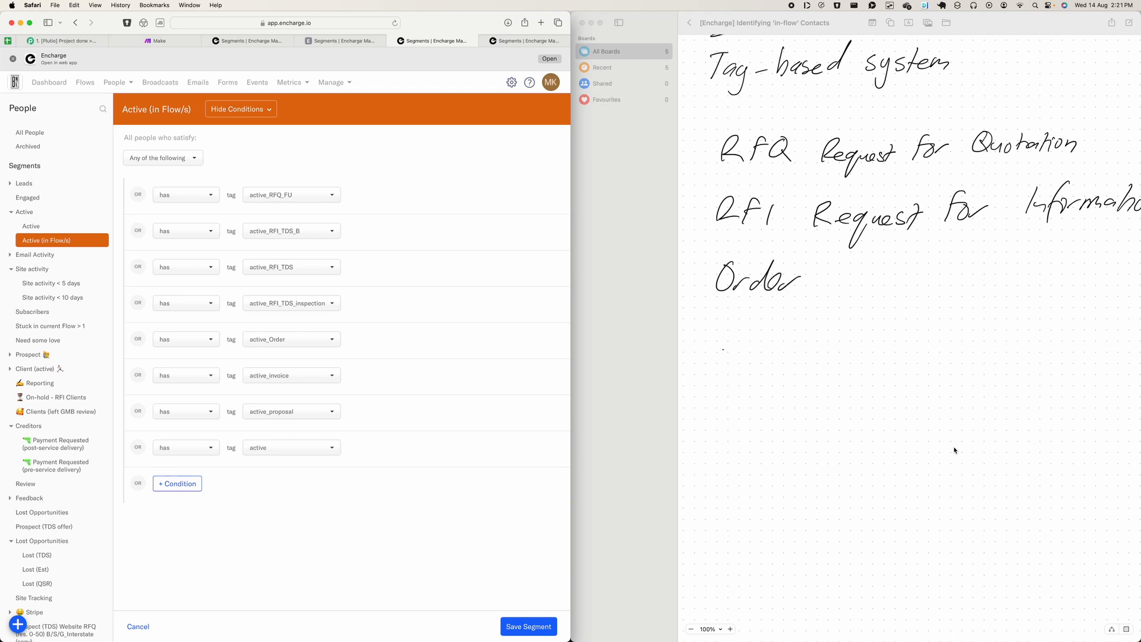
pyautogui.moveTo(722, 349); pyautogui.dragTo(713, 373)
pyautogui.moveTo(726, 357)
pyautogui.mouseDown()
pyautogui.moveTo(739, 369)
pyautogui.moveTo(762, 355)
pyautogui.mouseUp()
pyautogui.moveTo(767, 359); pyautogui.dragTo(775, 368)
pyautogui.moveTo(780, 355); pyautogui.dragTo(796, 367)
# - Handwrite "Proposal" and, below it, "active" in quotation marks at the end of the list
pyautogui.moveTo(713, 408)
pyautogui.mouseDown()
pyautogui.moveTo(711, 433)
pyautogui.moveTo(727, 405)
pyautogui.mouseUp()
pyautogui.moveTo(723, 416)
pyautogui.mouseDown()
pyautogui.moveTo(754, 429)
pyautogui.moveTo(765, 413)
pyautogui.mouseUp()
pyautogui.moveTo(782, 411)
pyautogui.mouseDown()
pyautogui.moveTo(775, 427)
pyautogui.moveTo(798, 426)
pyautogui.mouseUp()
pyautogui.moveTo(819, 397); pyautogui.dragTo(808, 425)
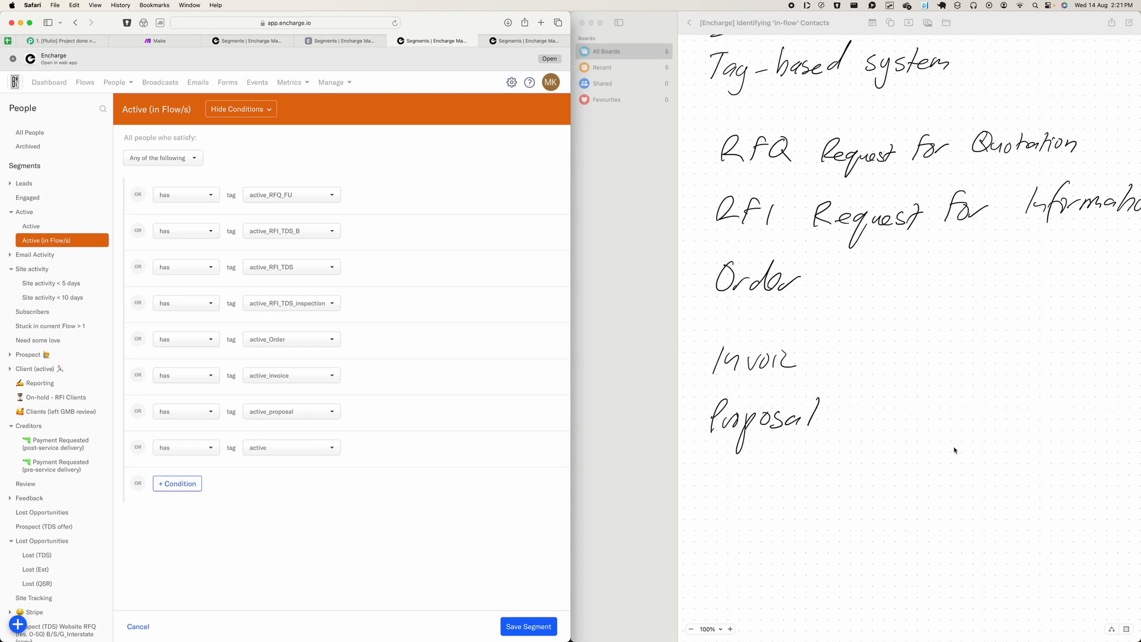
pyautogui.moveTo(725, 486); pyautogui.dragTo(735, 500)
pyautogui.moveTo(755, 470)
pyautogui.mouseDown()
pyautogui.moveTo(760, 498)
pyautogui.moveTo(776, 476)
pyautogui.moveTo(802, 492)
pyautogui.moveTo(813, 482)
pyautogui.mouseUp()
pyautogui.moveTo(705, 464); pyautogui.dragTo(718, 471)
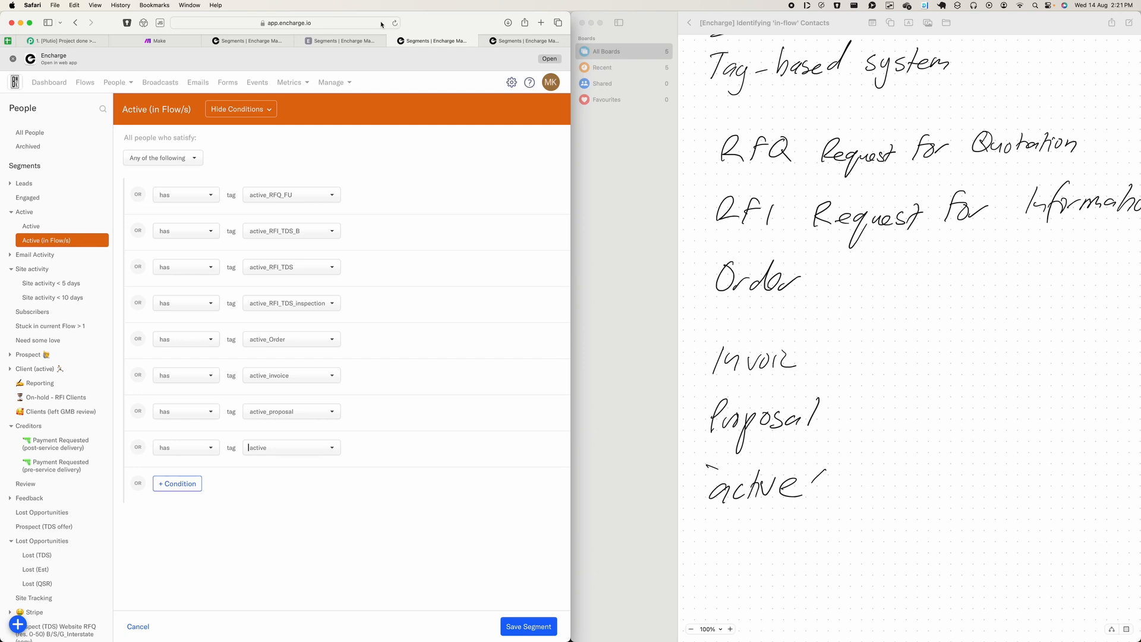
# - Compare the Tag Added trigger and the active_RFI_TDS tag steps in the RFI_TDS flow with the conditions of the Active (in Flow/s) segment
pyautogui.click(353, 40)
pyautogui.scroll(5, 242, 148)
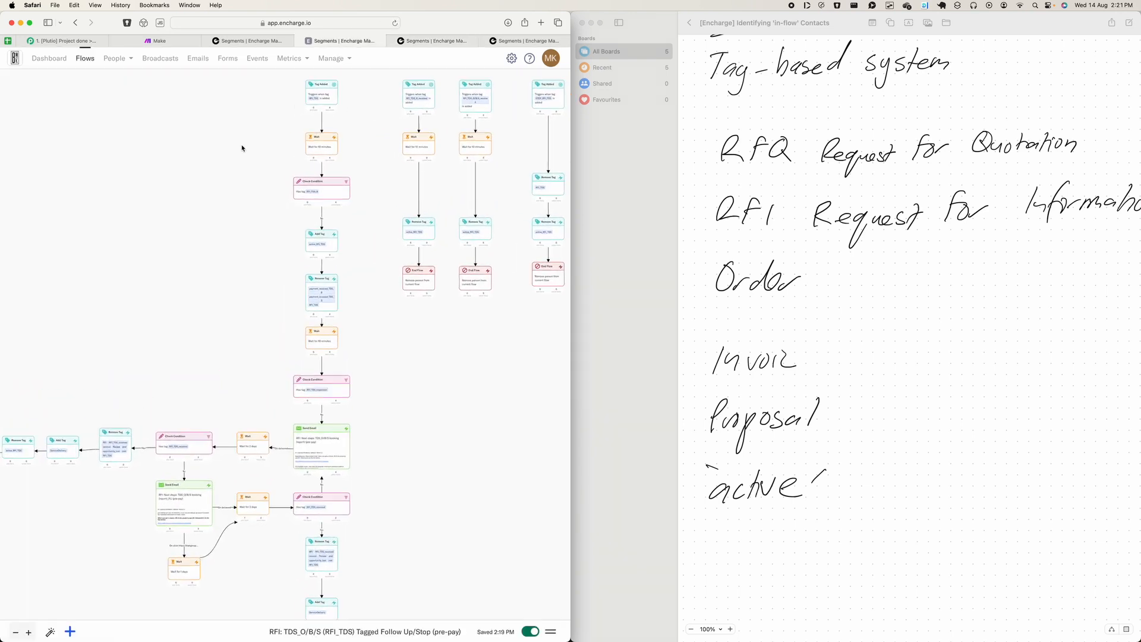
pyautogui.moveTo(251, 181); pyautogui.dragTo(141, 197)
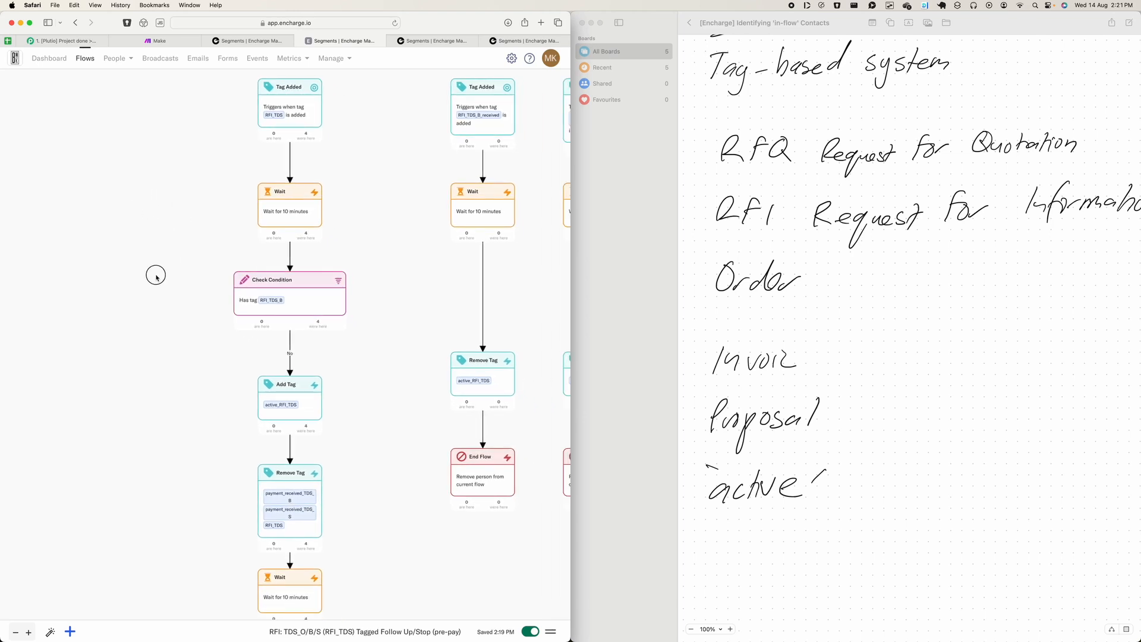
pyautogui.moveTo(156, 272); pyautogui.dragTo(148, 228)
pyautogui.click(433, 41)
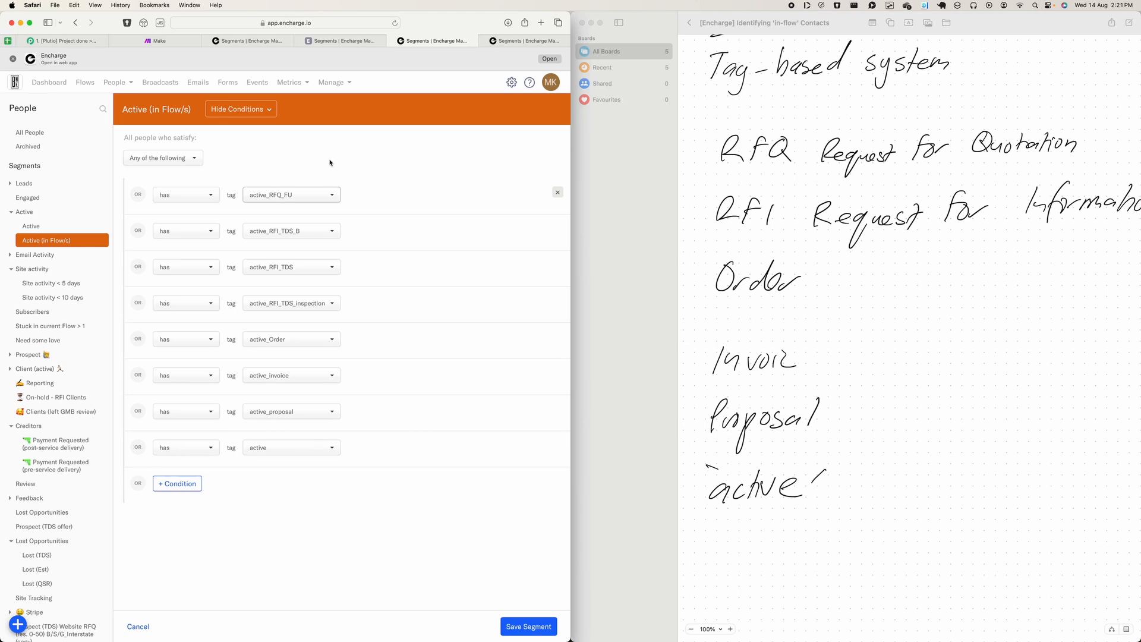
pyautogui.click(315, 41)
pyautogui.scroll(3, 182, 224)
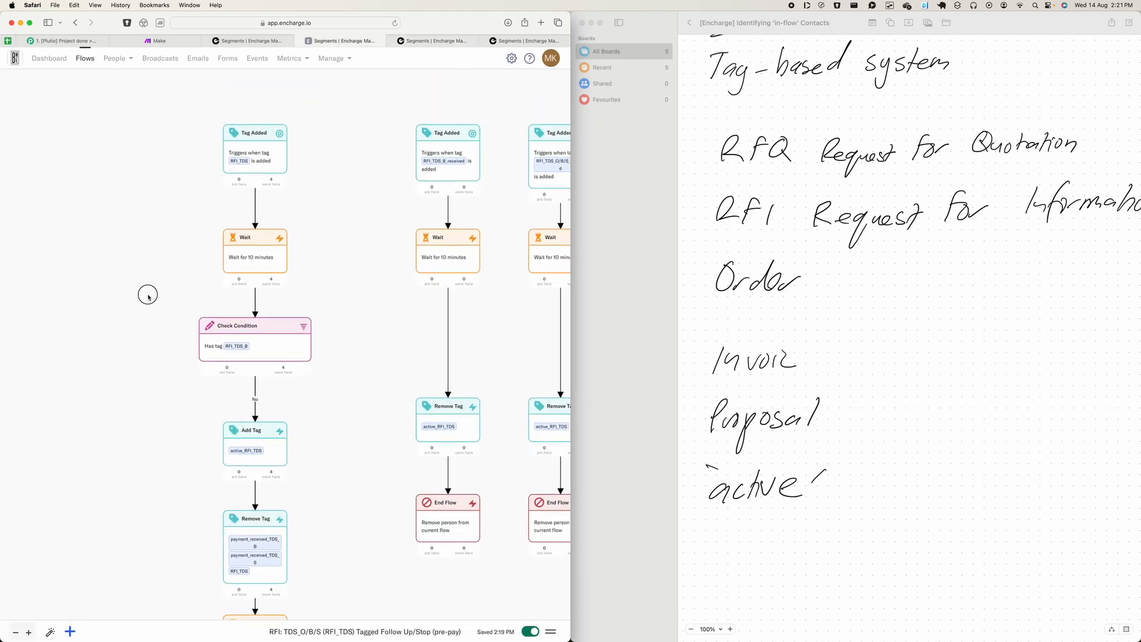
# - Review the people who passed through the flow's RFI_TDS Tag Added trigger, and close the trigger's details
pyautogui.click(274, 158)
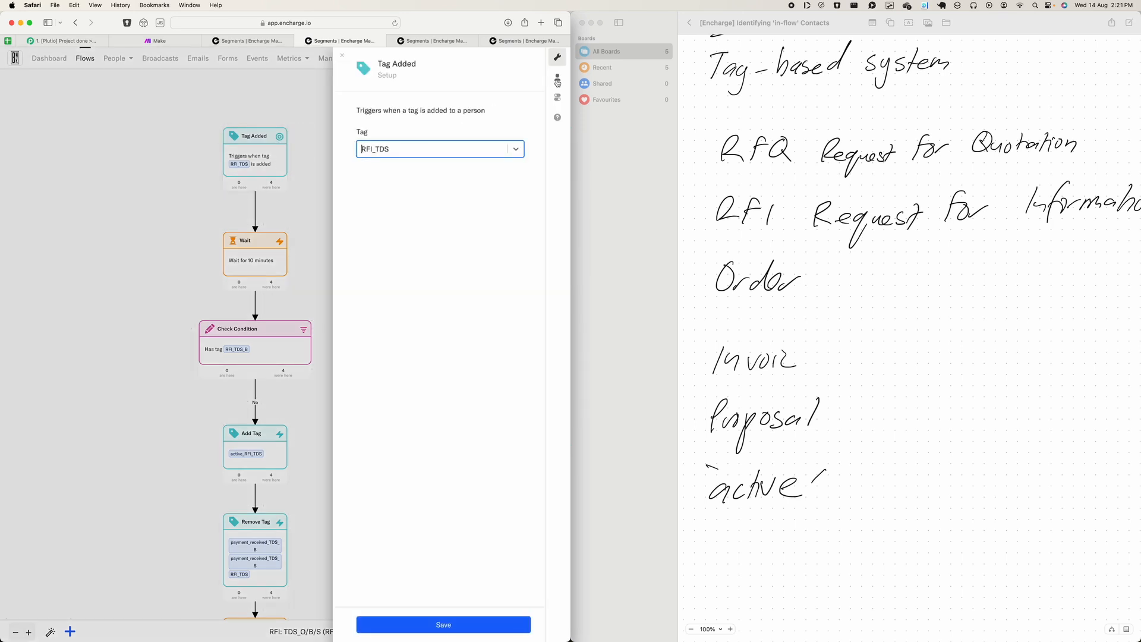
pyautogui.click(557, 79)
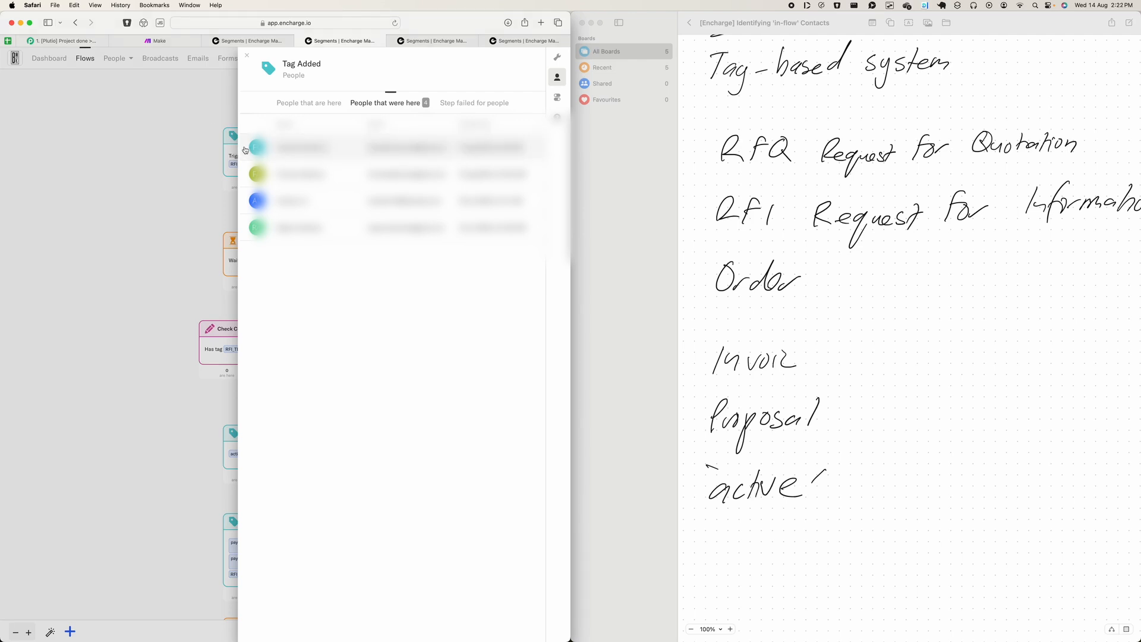
pyautogui.click(169, 131)
# - Examine the Add Tag active_RFI_TDS step and the Remove Tag step below it alongside the handwritten RFI note
pyautogui.scroll(-4, 163, 173)
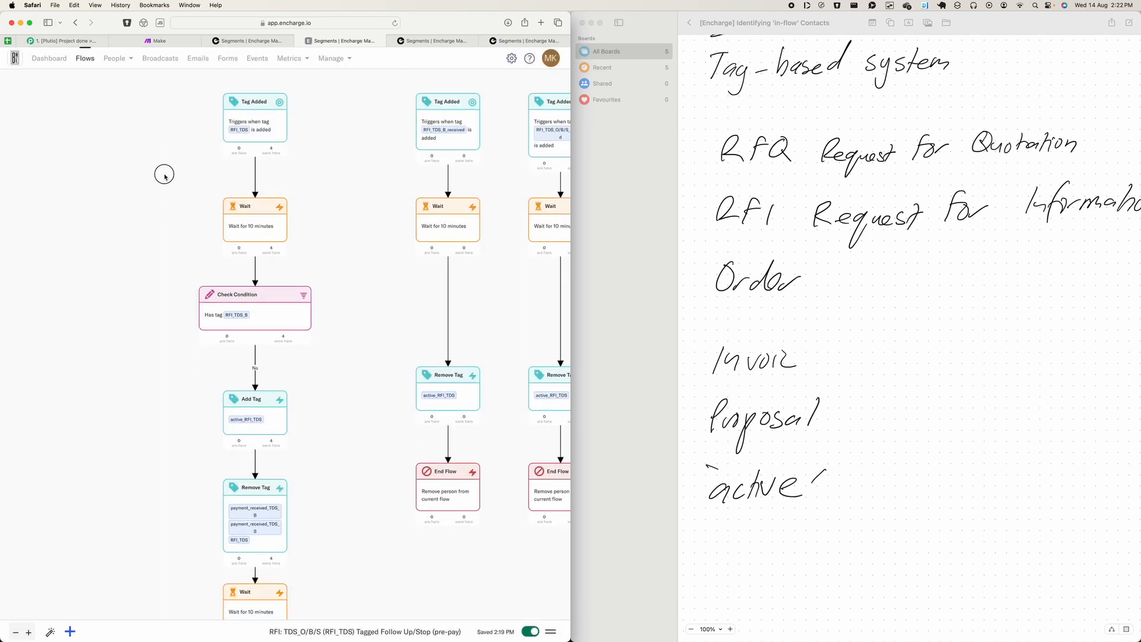
pyautogui.scroll(-3, 137, 279)
pyautogui.moveTo(278, 273)
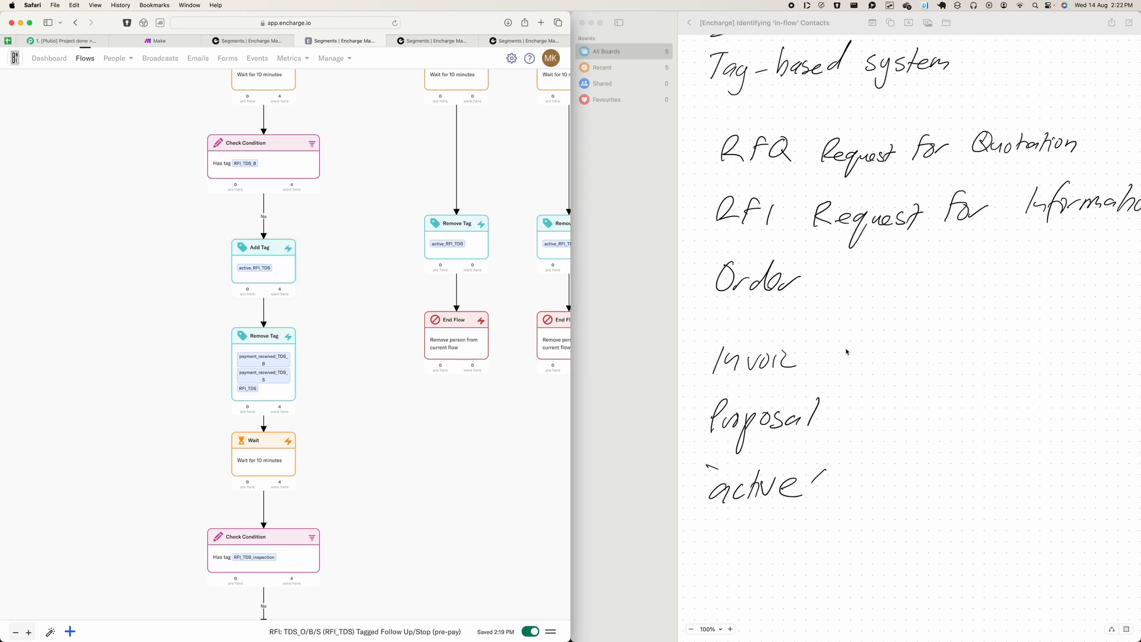
pyautogui.click(912, 331)
pyautogui.click(719, 208)
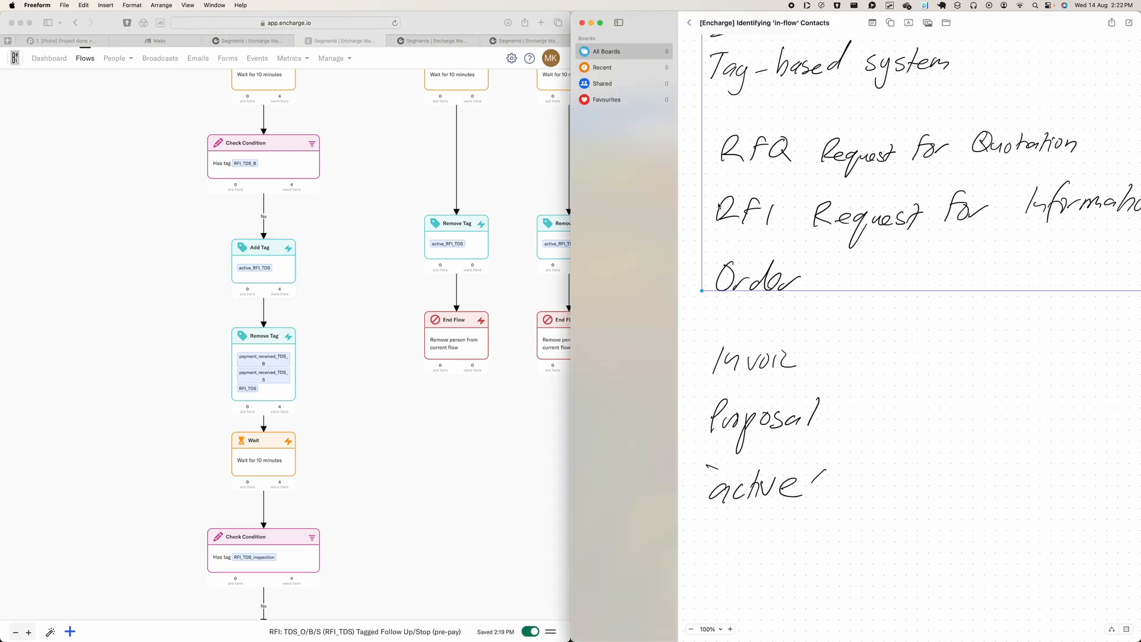
pyautogui.click(776, 215)
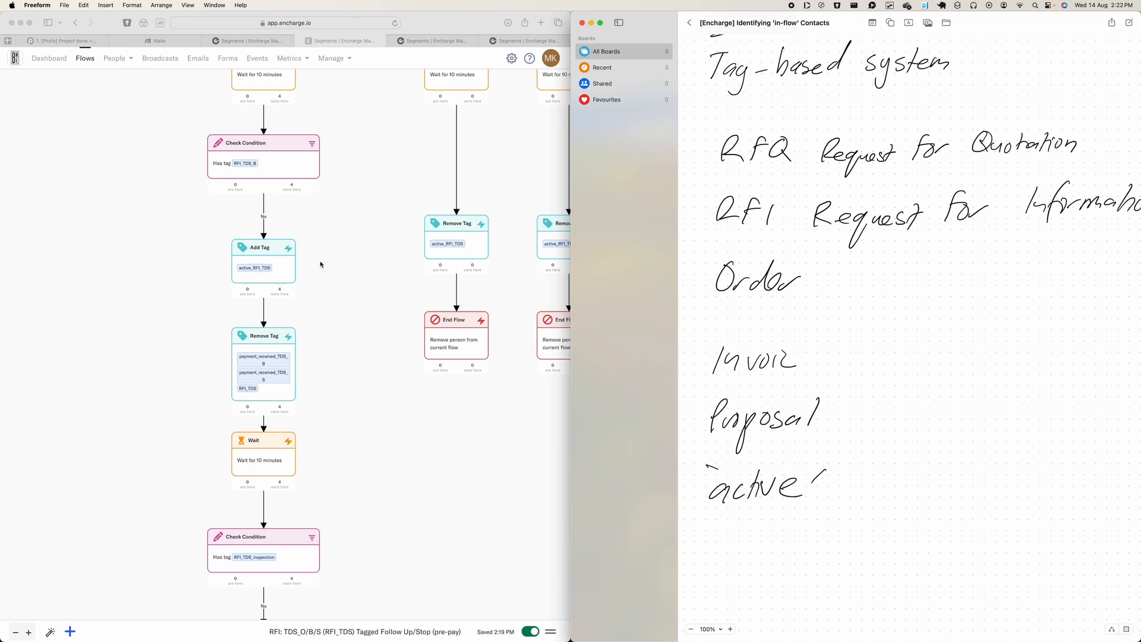
pyautogui.scroll(-3, 318, 262)
pyautogui.click(331, 243)
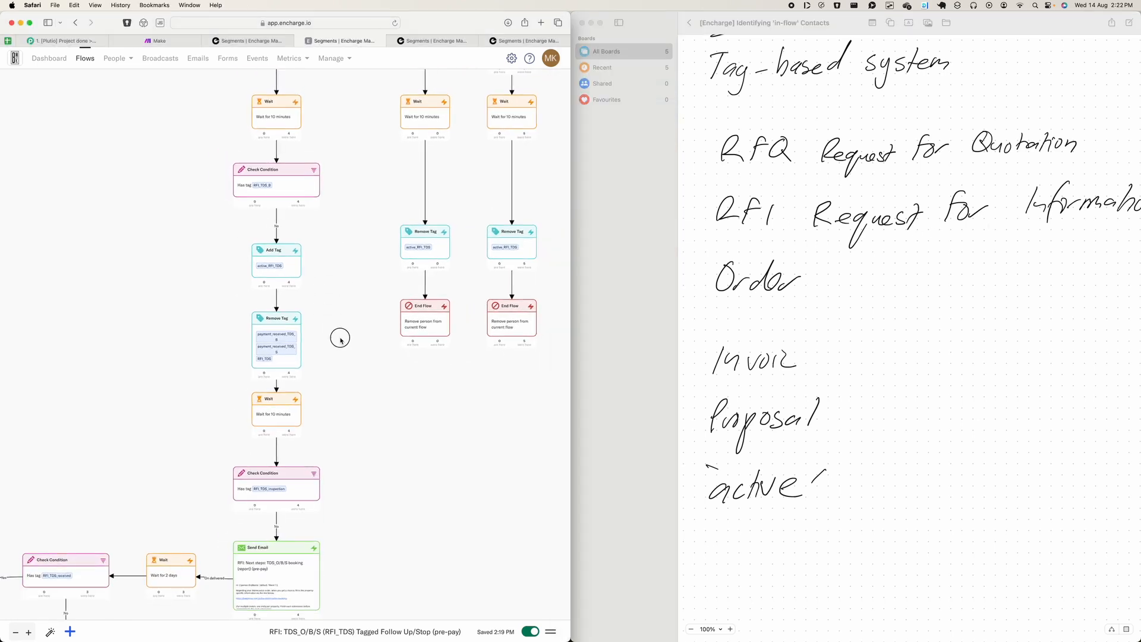
pyautogui.moveTo(339, 333); pyautogui.dragTo(346, 252)
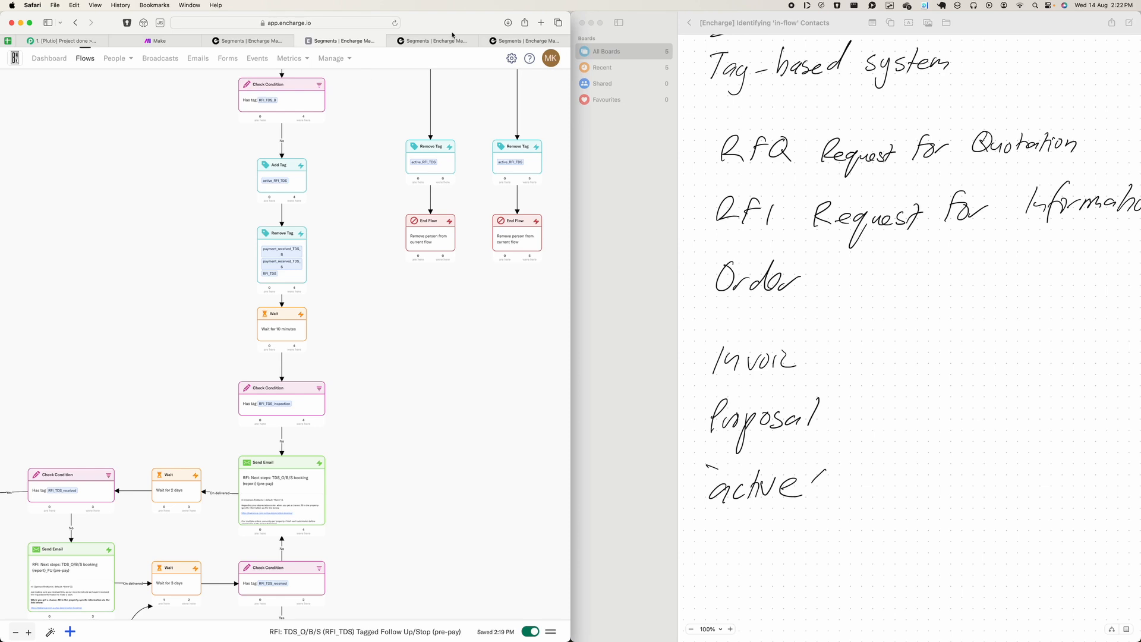
# - Check the contact's activity history and the Active (in Flow/s) segment conditions, and return to the RFI_TDS flow
pyautogui.click(512, 41)
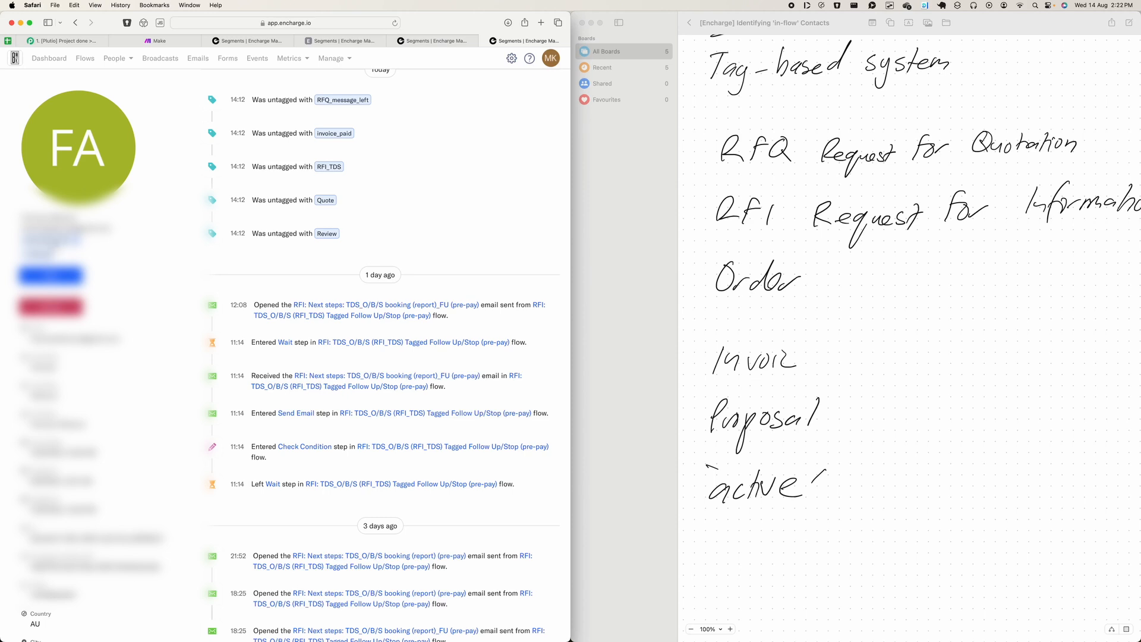
pyautogui.click(434, 42)
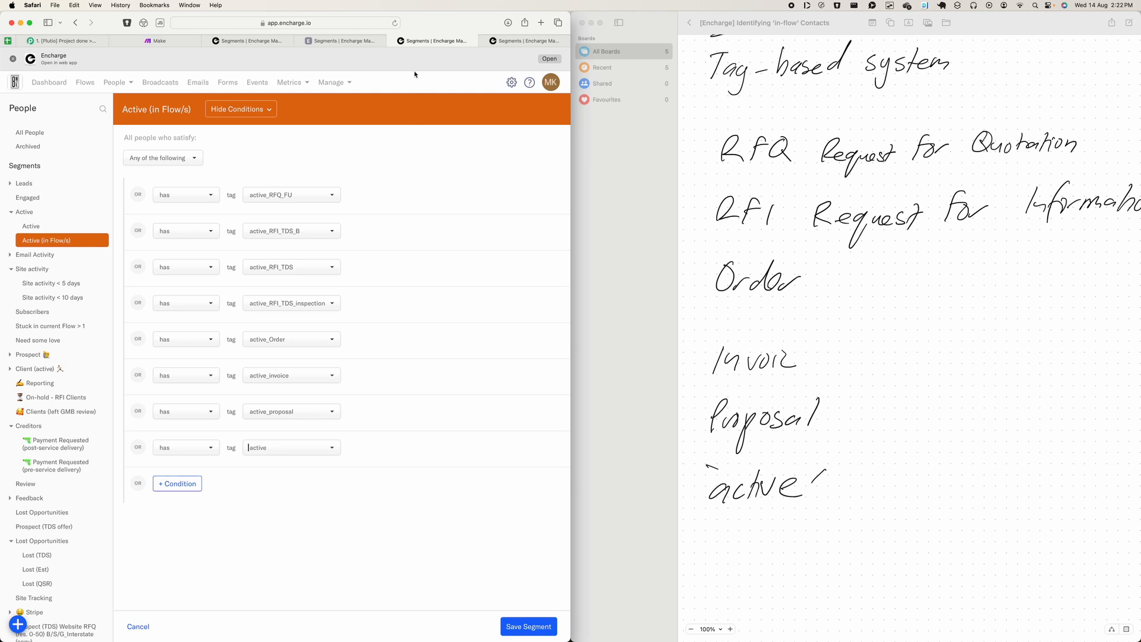
pyautogui.click(360, 42)
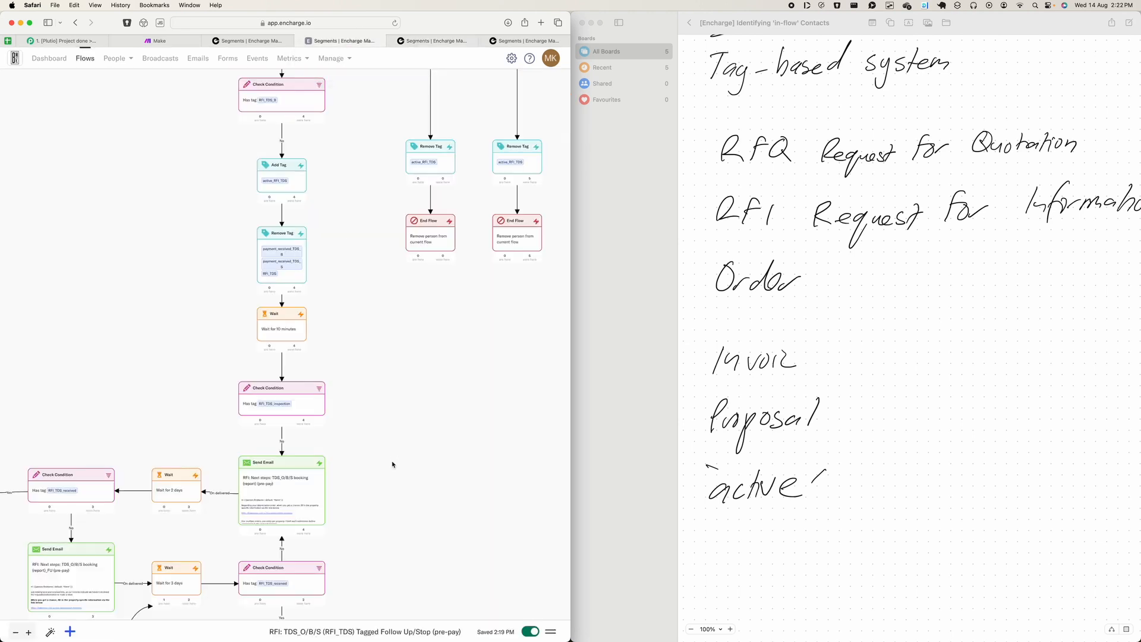
# - Examine how the main branch ends with the Add Tag ServiceDelivery, Remove Tag active_RFI_TDS and End Flow steps
pyautogui.moveTo(392, 463); pyautogui.dragTo(395, 364)
pyautogui.scroll(-5, 396, 368)
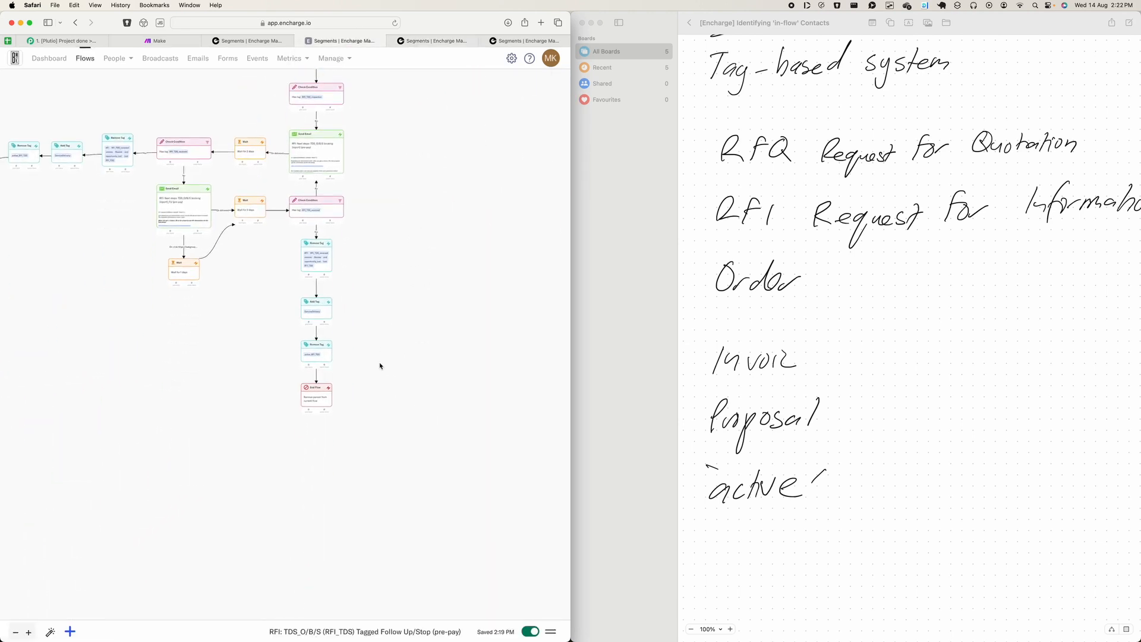
pyautogui.moveTo(410, 248); pyautogui.dragTo(405, 209)
pyautogui.scroll(6, 361, 369)
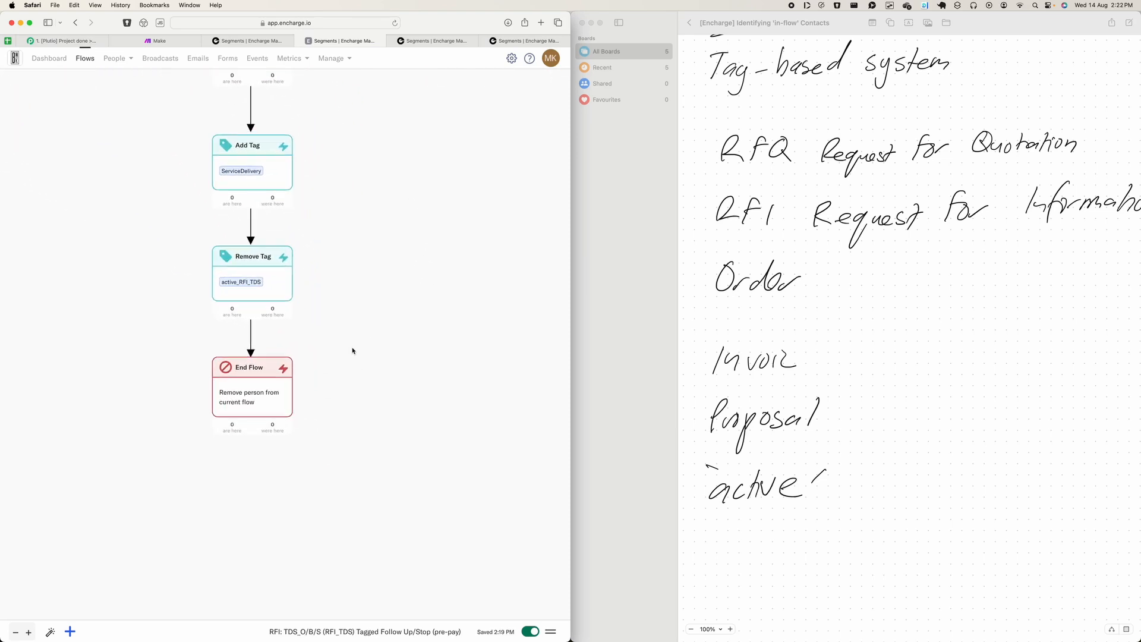
pyautogui.moveTo(343, 282); pyautogui.dragTo(366, 316)
pyautogui.moveTo(275, 293)
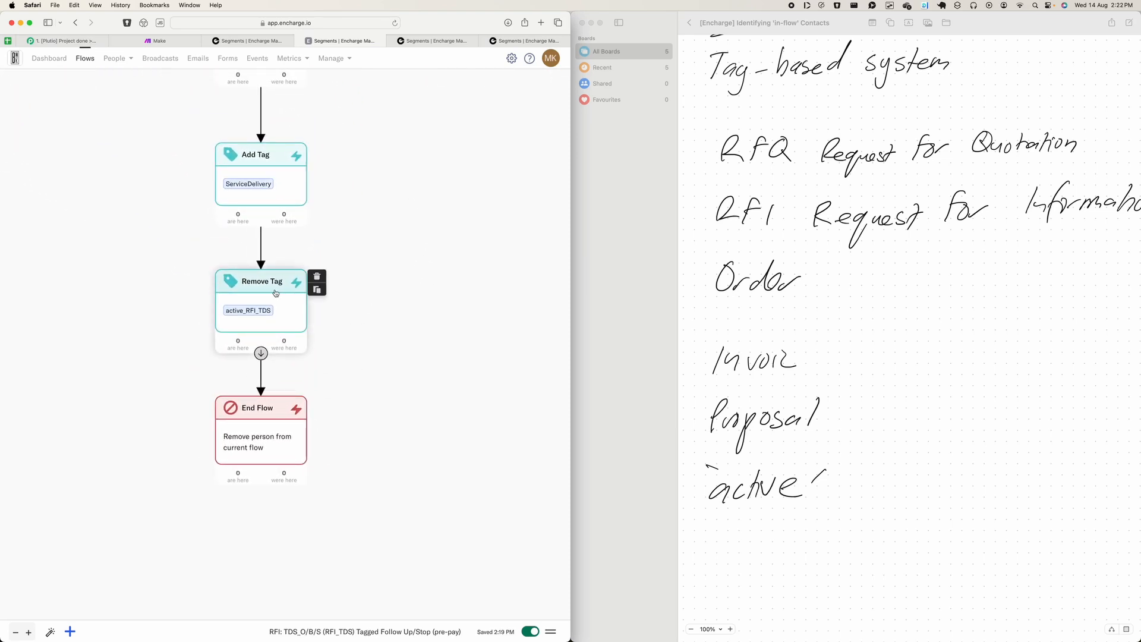
pyautogui.scroll(-5, 414, 241)
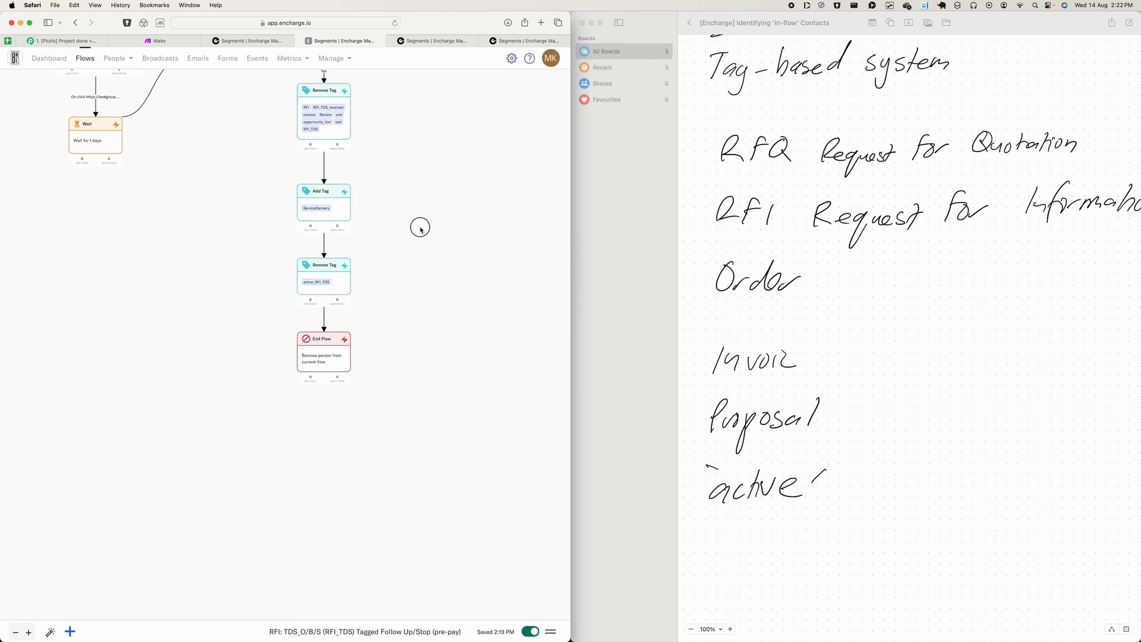
pyautogui.scroll(5, 420, 228)
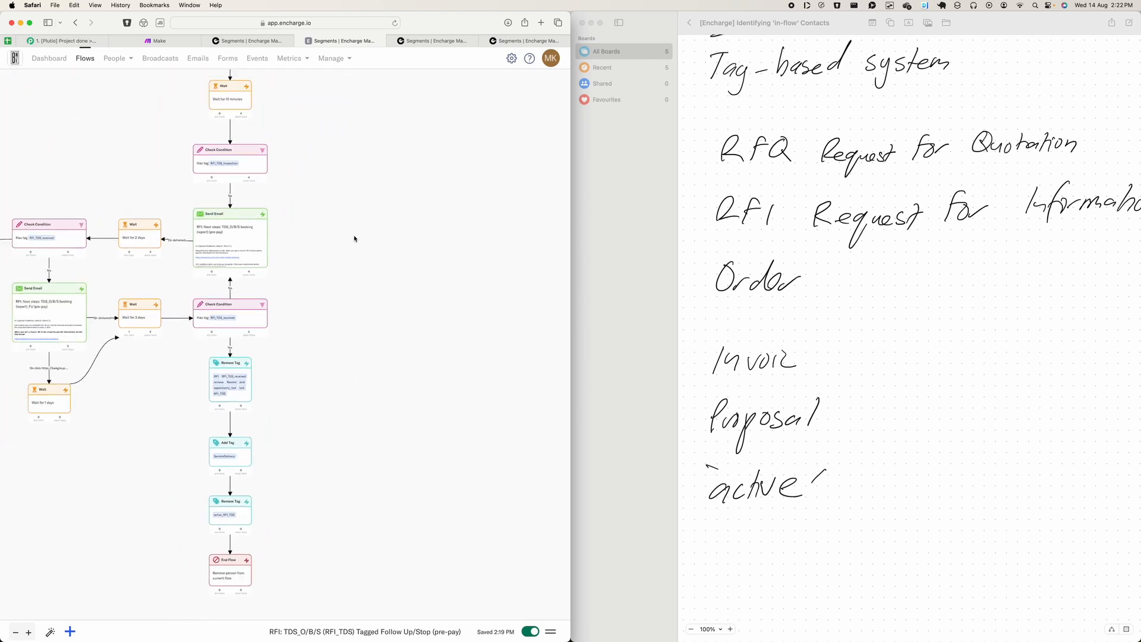
pyautogui.scroll(-5, 354, 239)
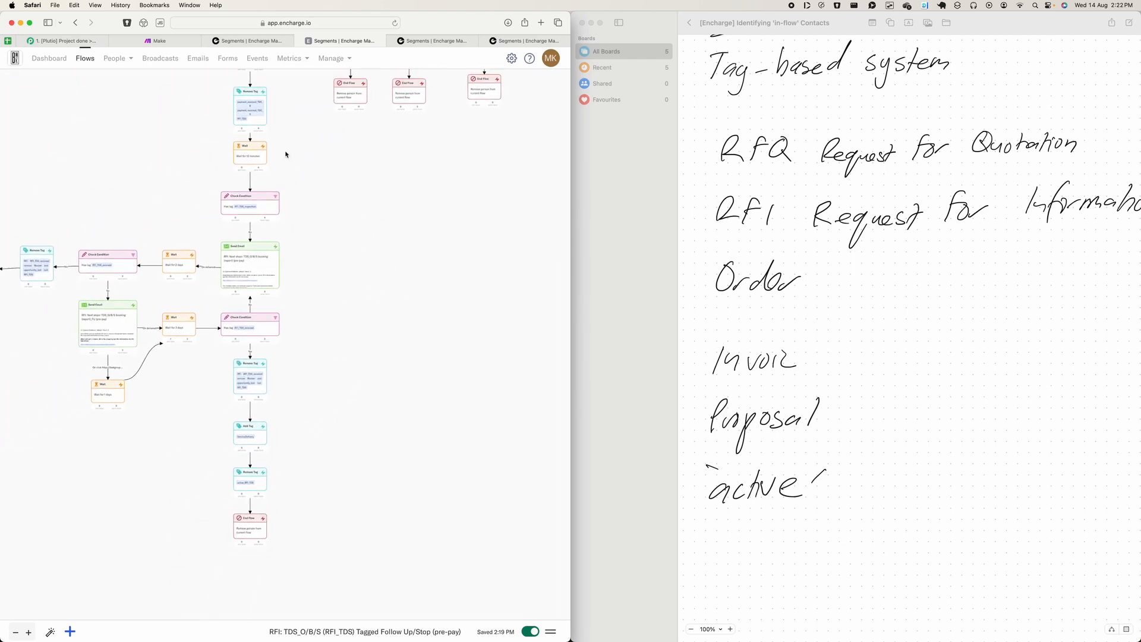
pyautogui.moveTo(241, 485)
pyautogui.moveTo(251, 527)
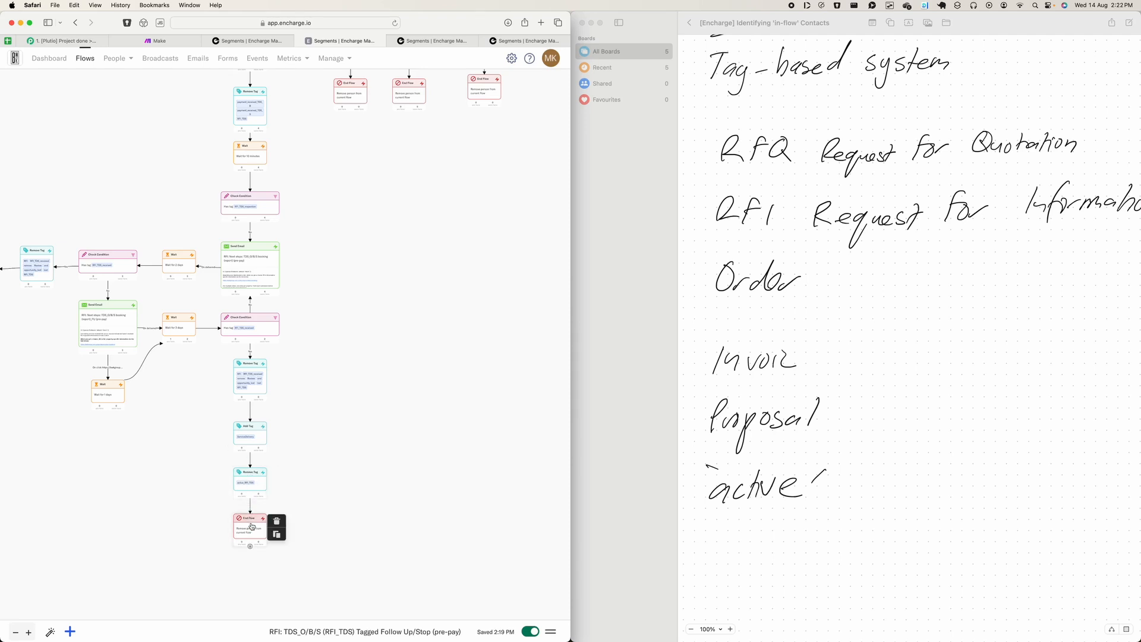
# - Examine the two branches triggered by RFI_TDS_B_received and RFI_TDS_O/B/S_received, from their Wait steps through Remove Tag to End Flow
pyautogui.moveTo(416, 292); pyautogui.dragTo(369, 402)
pyautogui.scroll(5, 369, 356)
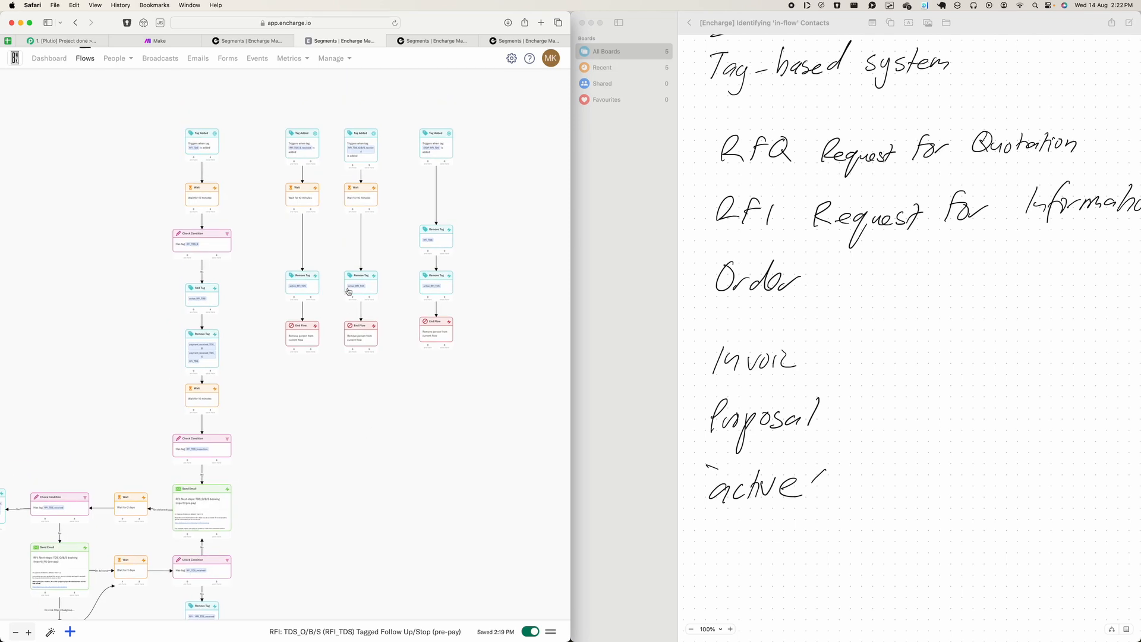
pyautogui.scroll(5, 325, 110)
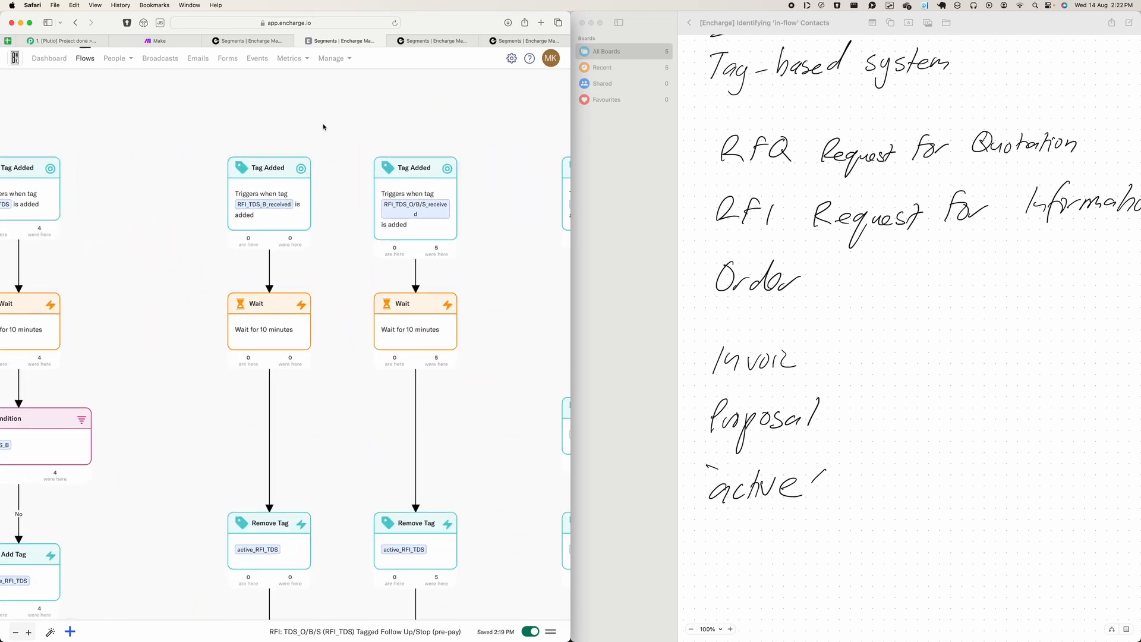
pyautogui.moveTo(323, 127); pyautogui.dragTo(329, 86)
pyautogui.moveTo(304, 161)
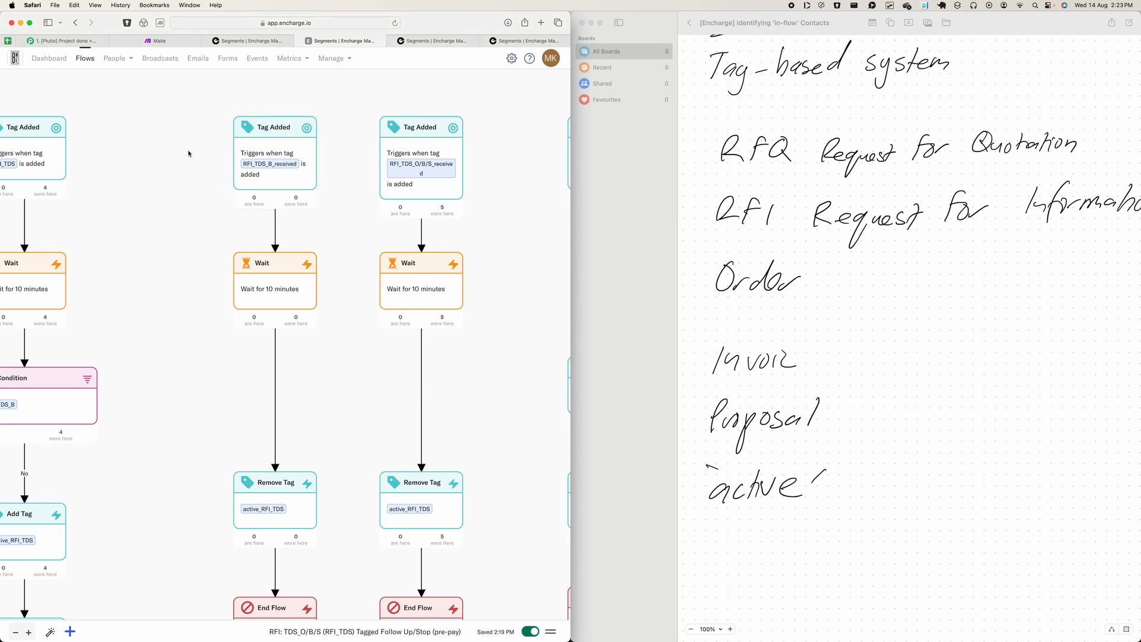
pyautogui.hscroll(3, 249, 214)
pyautogui.scroll(-2, 250, 214)
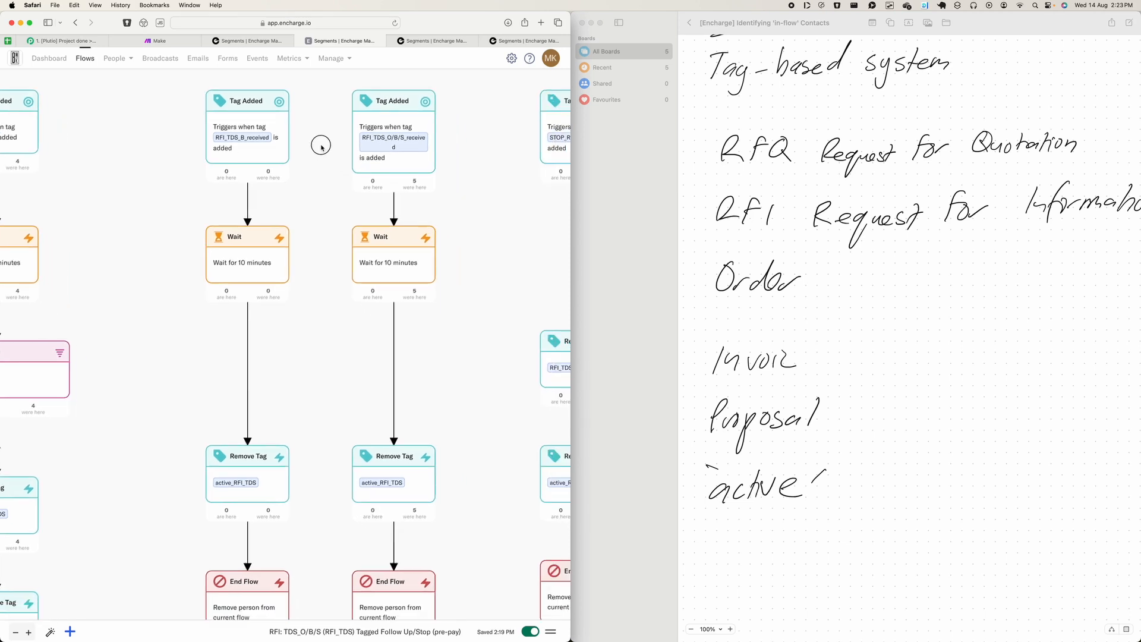
pyautogui.scroll(-3, 267, 264)
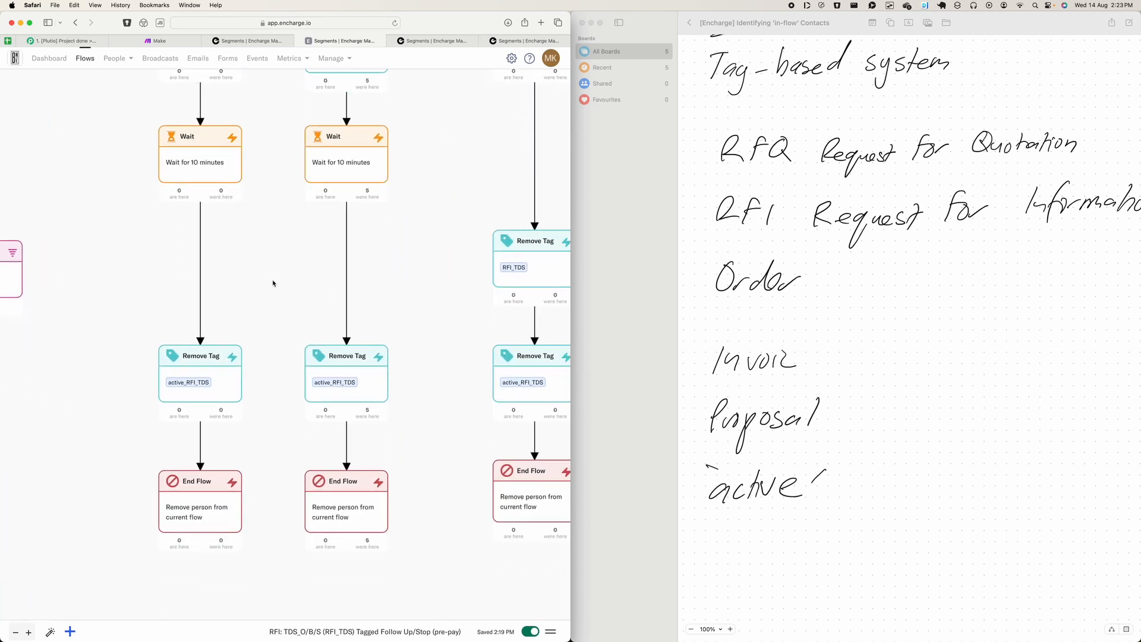
pyautogui.moveTo(220, 371)
pyautogui.scroll(-5, 268, 271)
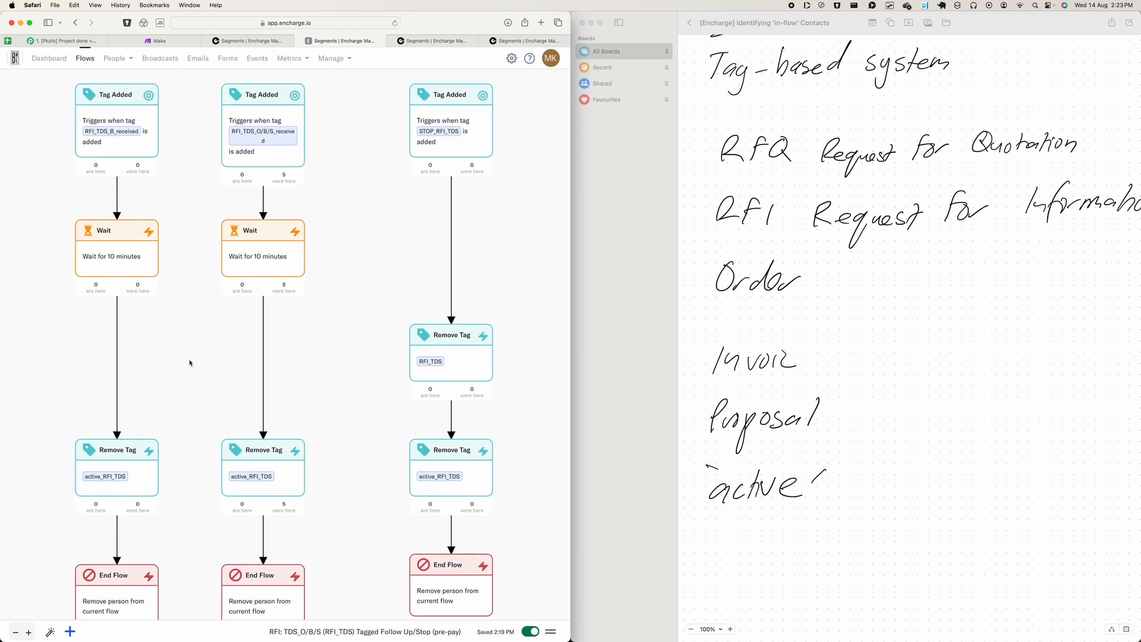
# - Examine the STOP_RFI_TDS branch with its Remove Tag steps for RFI_TDS and active_RFI_TDS
pyautogui.hscroll(2, 315, 303)
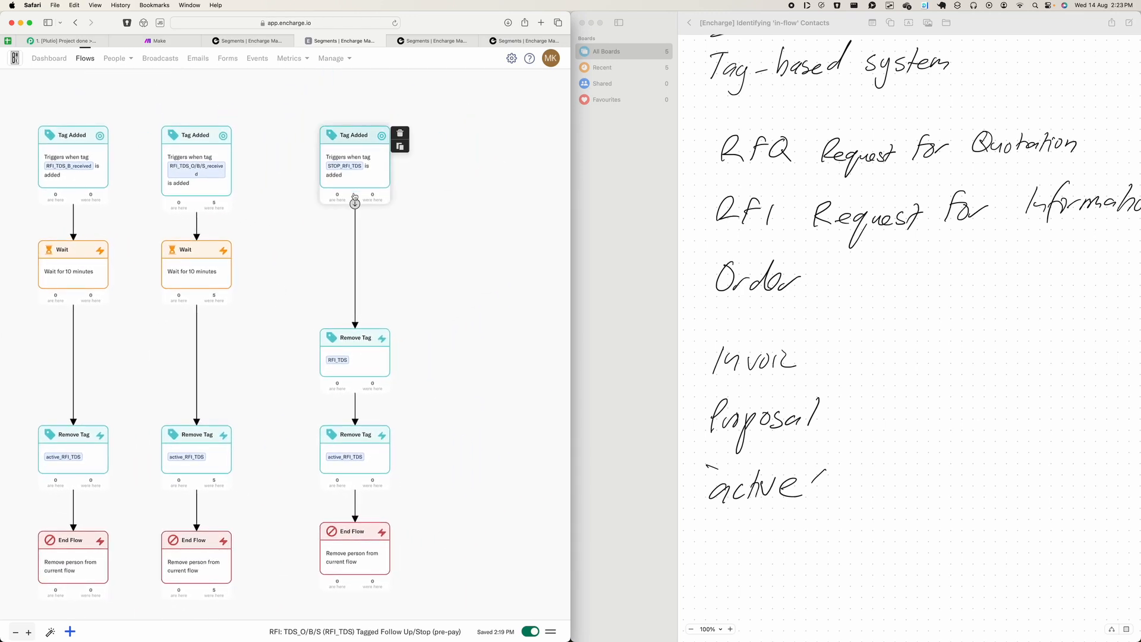
pyautogui.moveTo(358, 168)
pyautogui.scroll(-2, 410, 317)
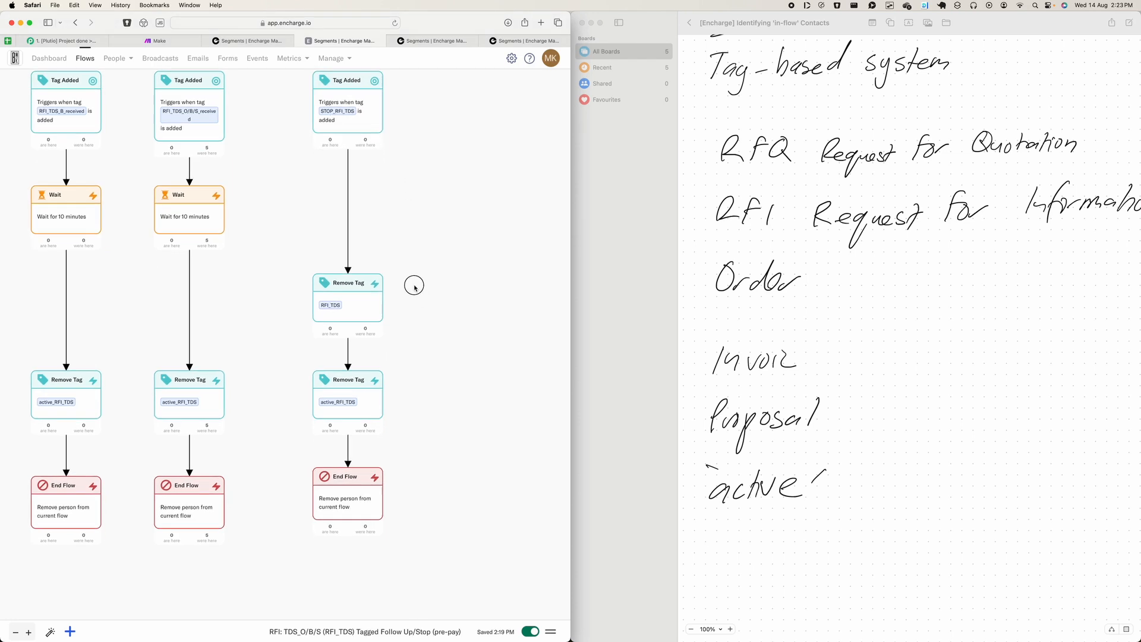
pyautogui.moveTo(376, 404)
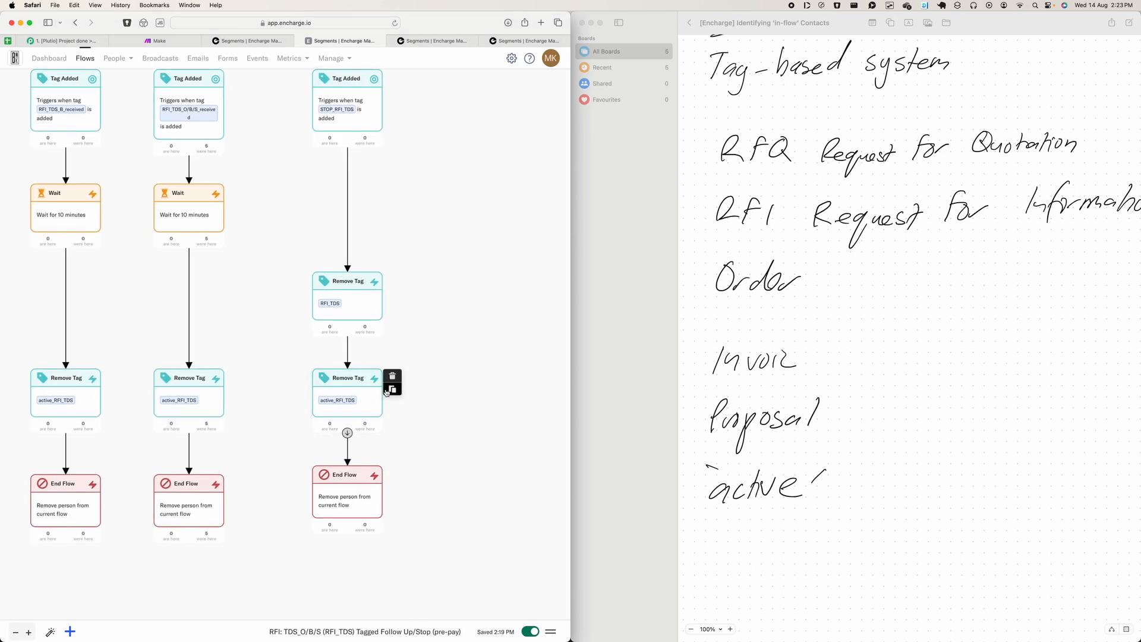
# - Review the contact's tags and activity history alongside the handwritten Problem and Solution notes on the board
pyautogui.click(502, 41)
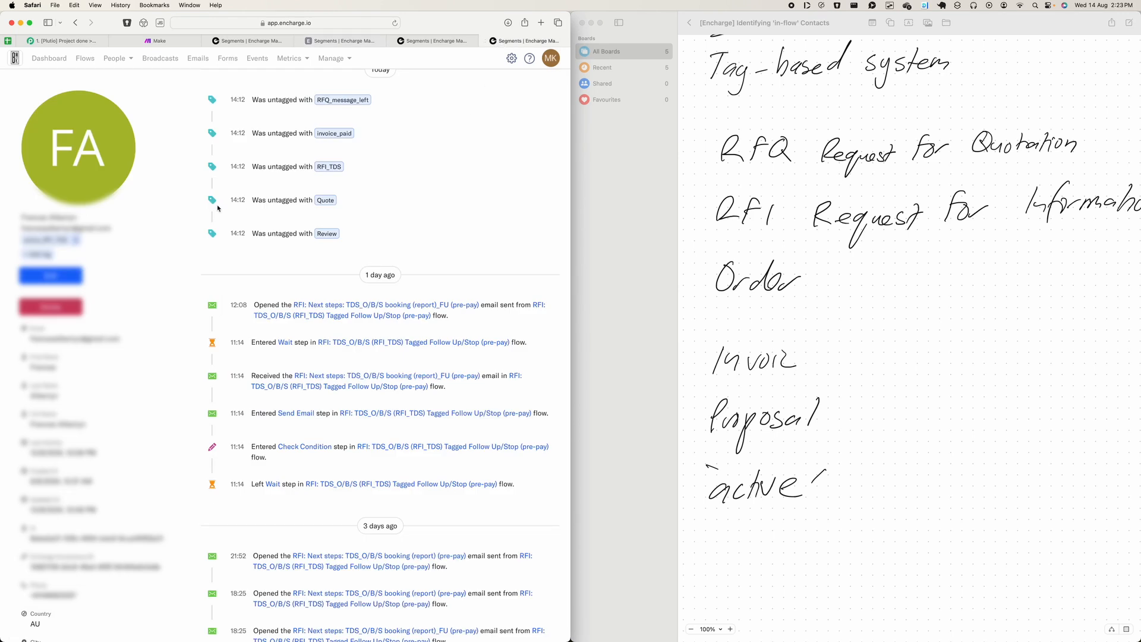
pyautogui.scroll(3, 952, 344)
pyautogui.scroll(8, 953, 344)
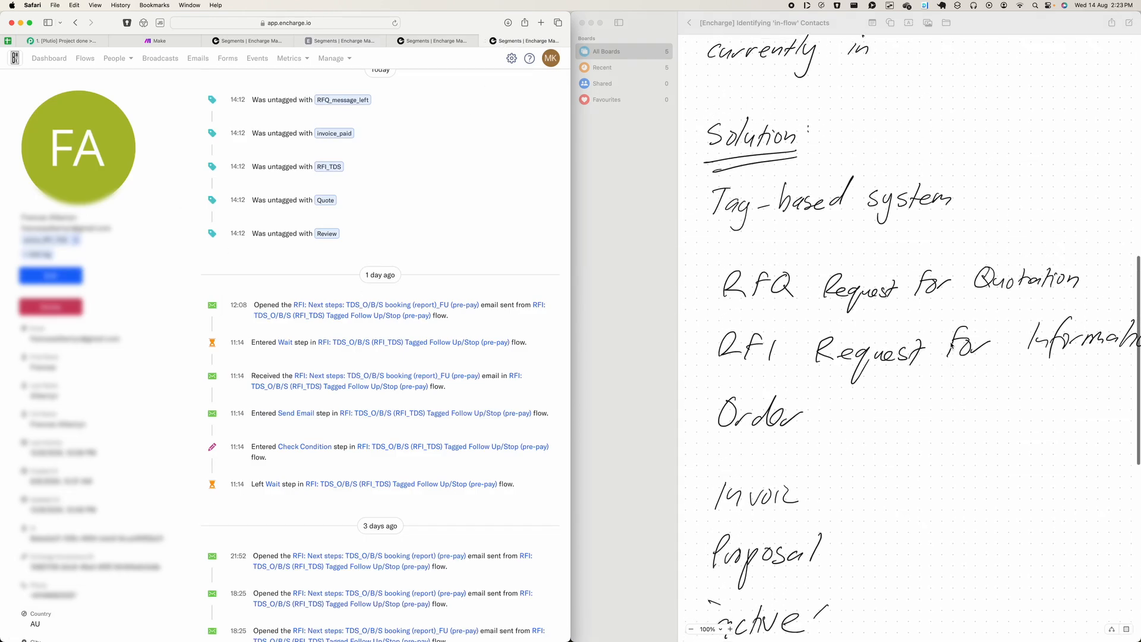
pyautogui.scroll(5, 962, 346)
pyautogui.hscroll(-2, 962, 346)
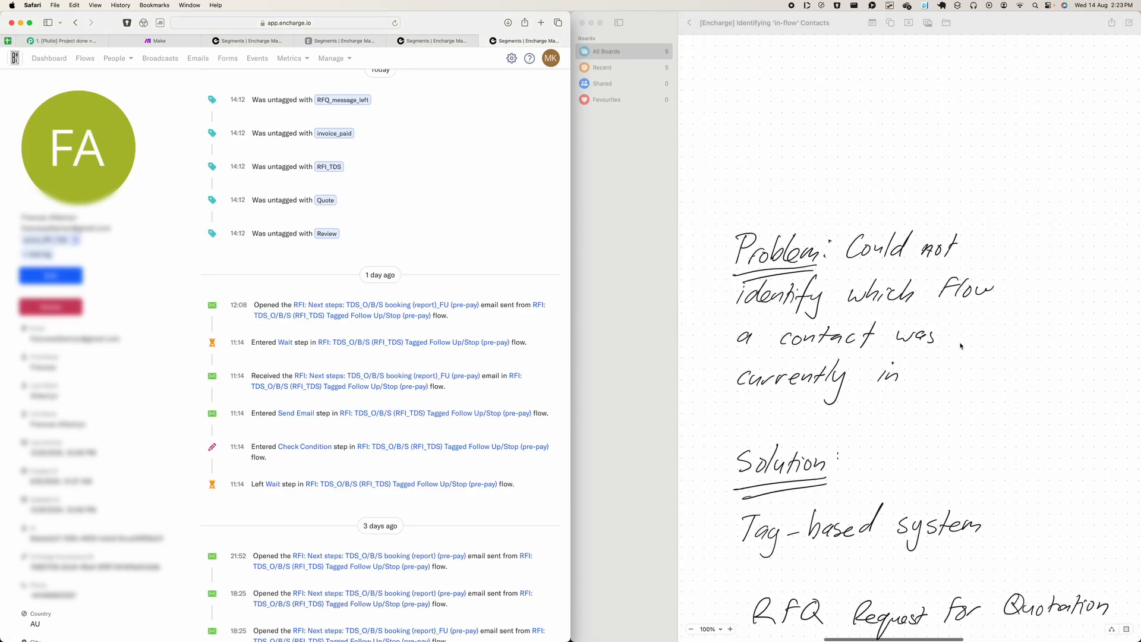
pyautogui.click(990, 582)
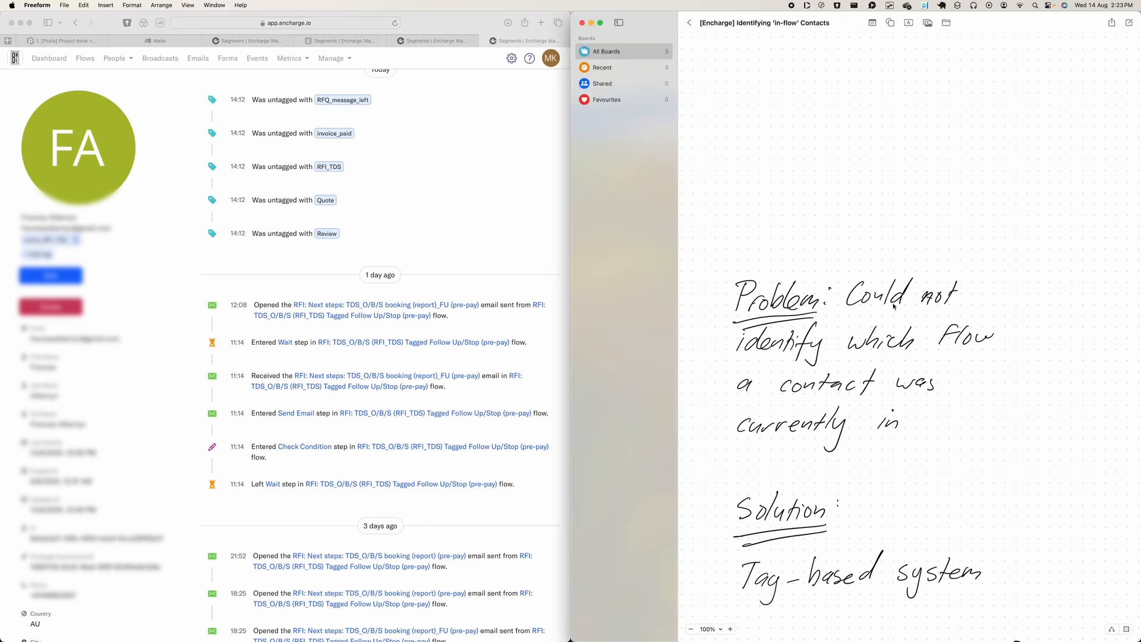
pyautogui.click(116, 240)
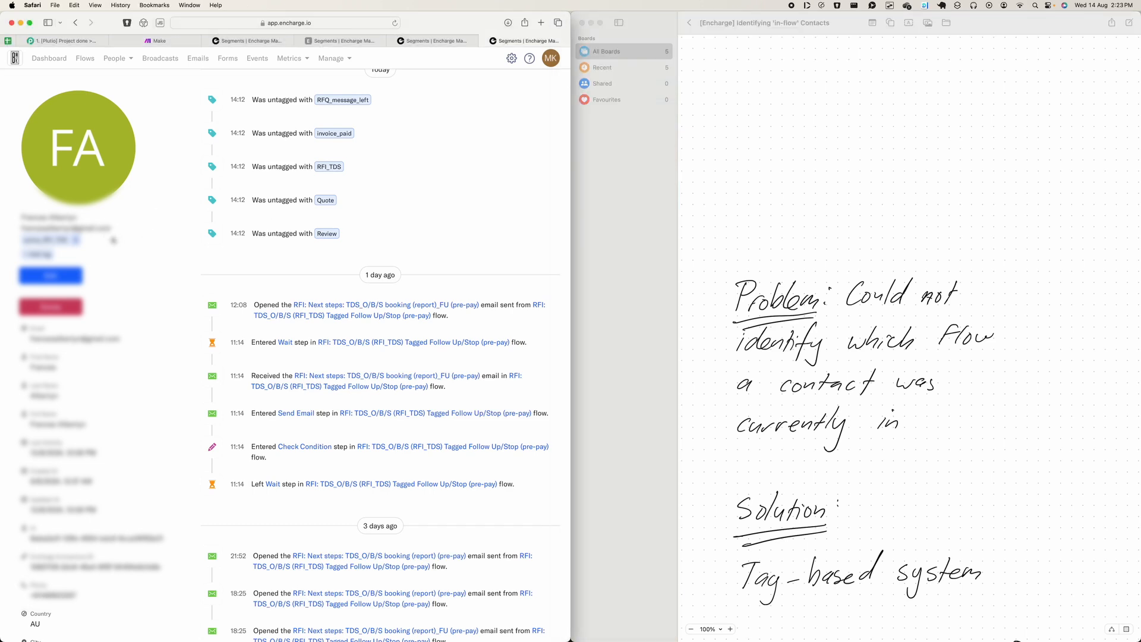